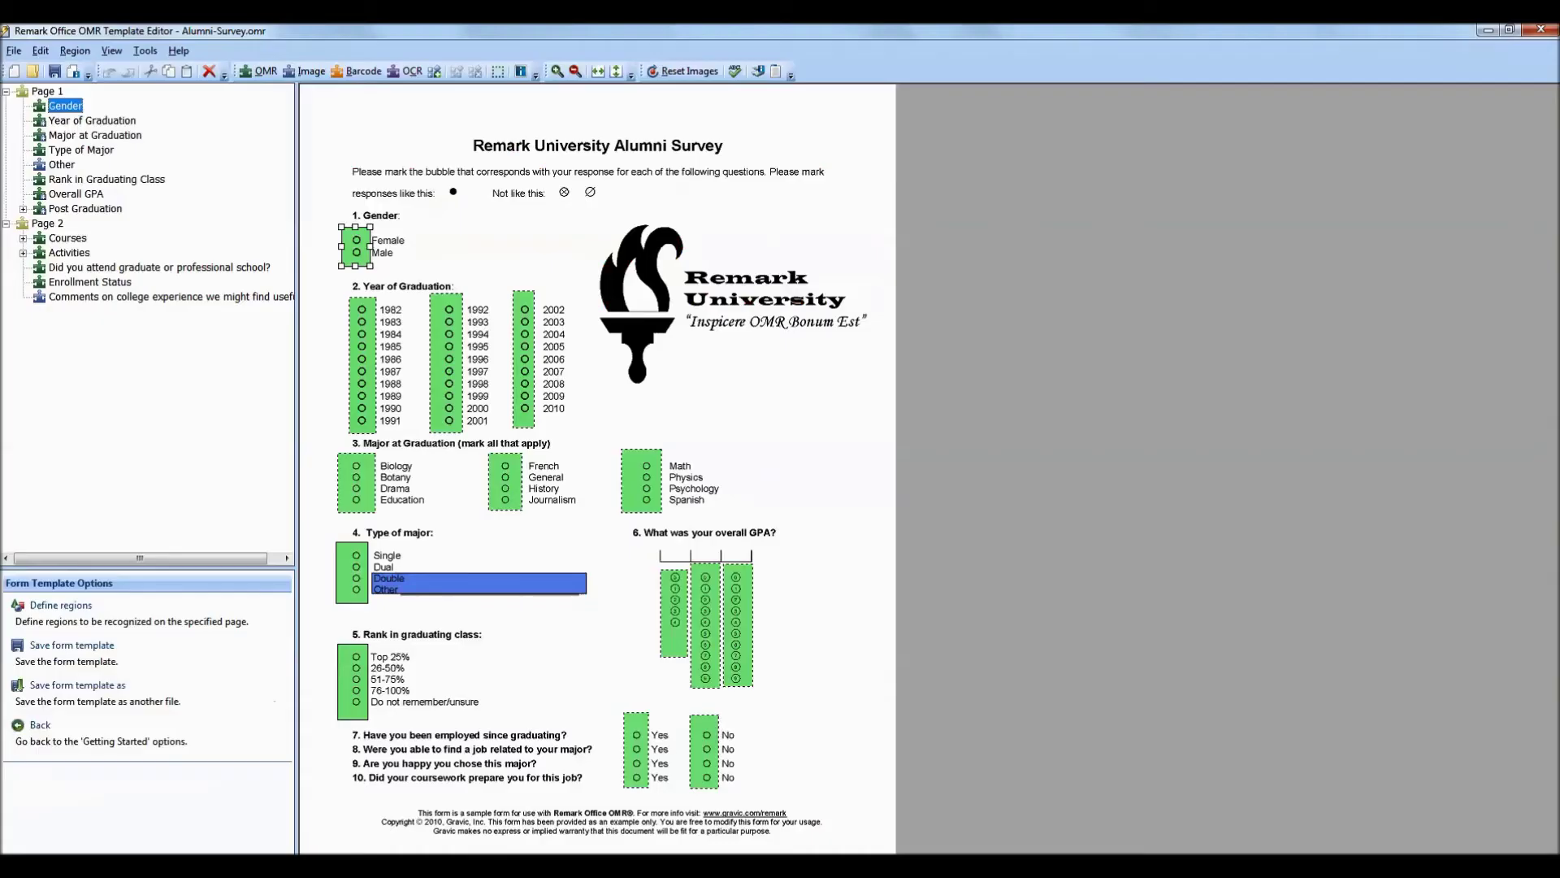
Expand the page 2 Courses region and review its 7-to-1 importance values and question names.
{"action": "mouse_move", "coordinate": [723, 853]}
{"action": "left_click", "coordinate": [73, 239]}
{"action": "left_click", "coordinate": [681, 272]}
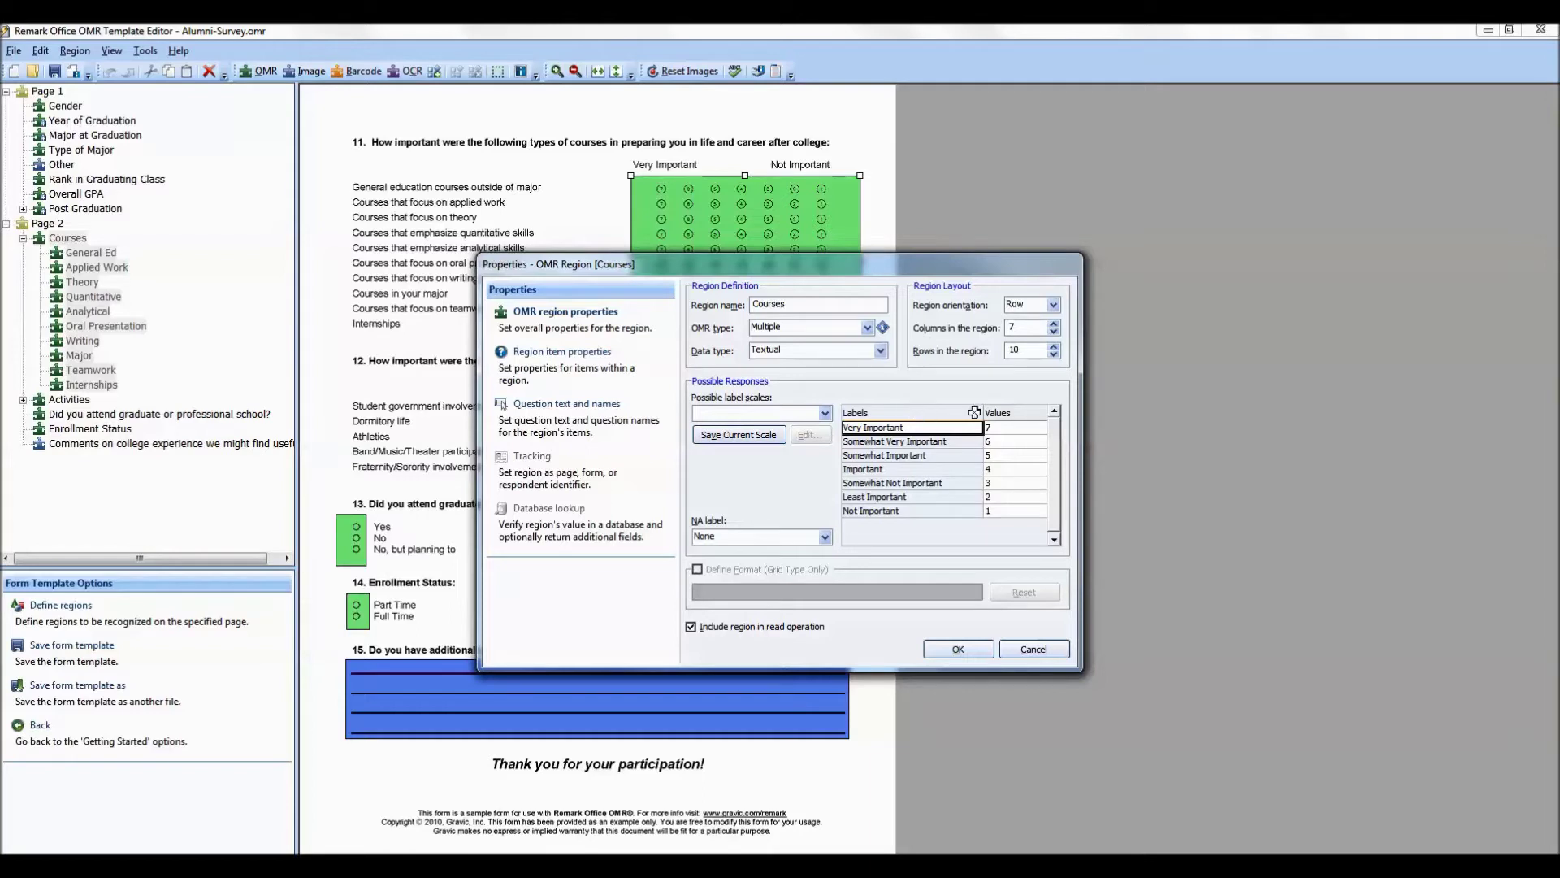
{"action": "left_click", "coordinate": [1010, 414]}
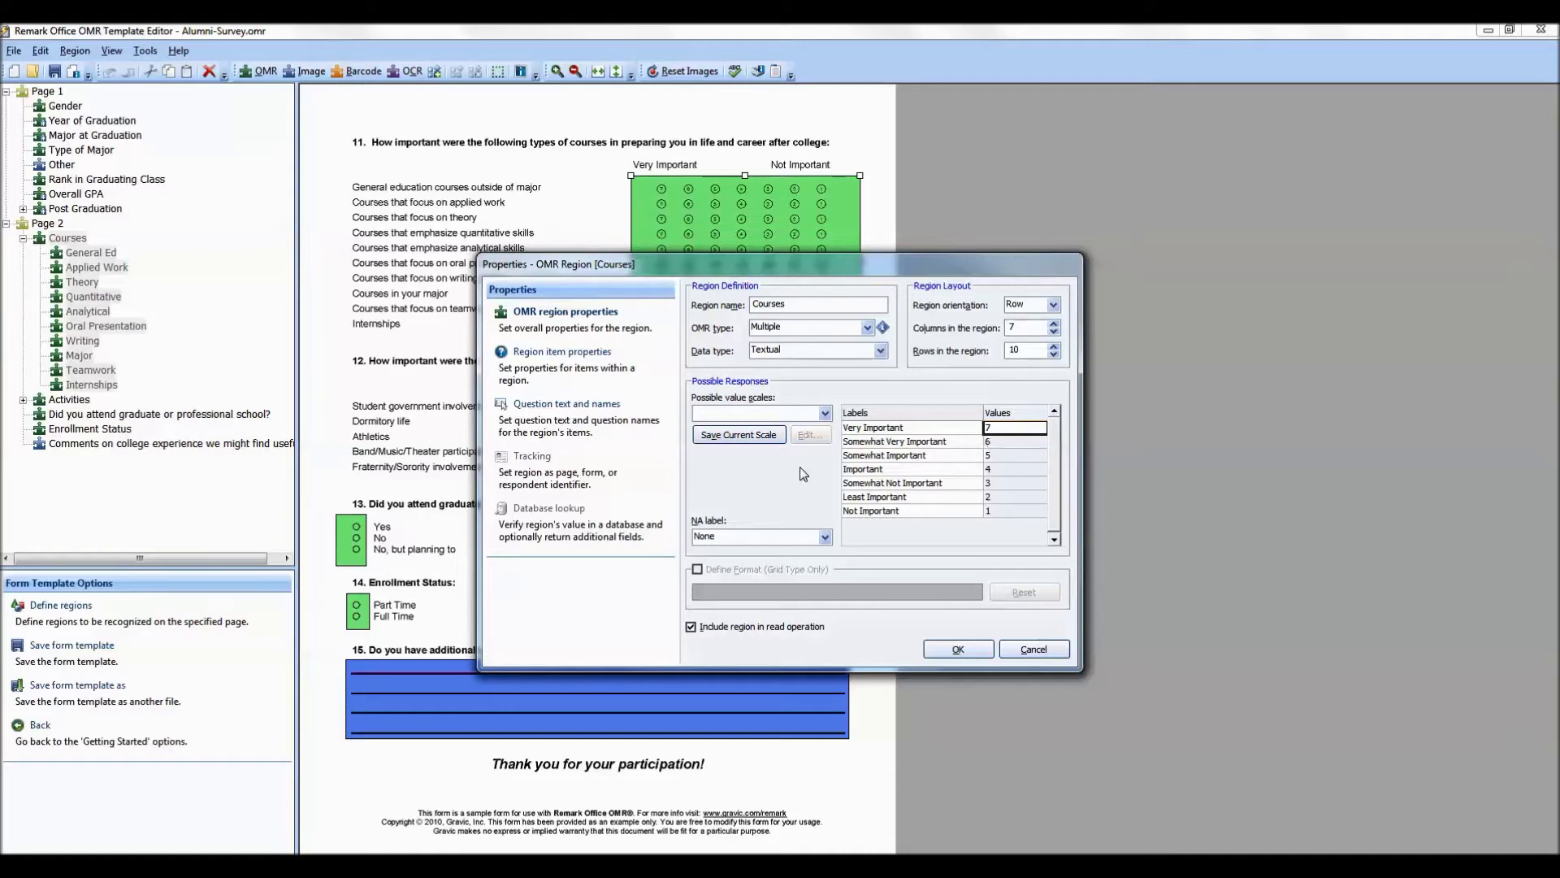
{"action": "left_click", "coordinate": [582, 415]}
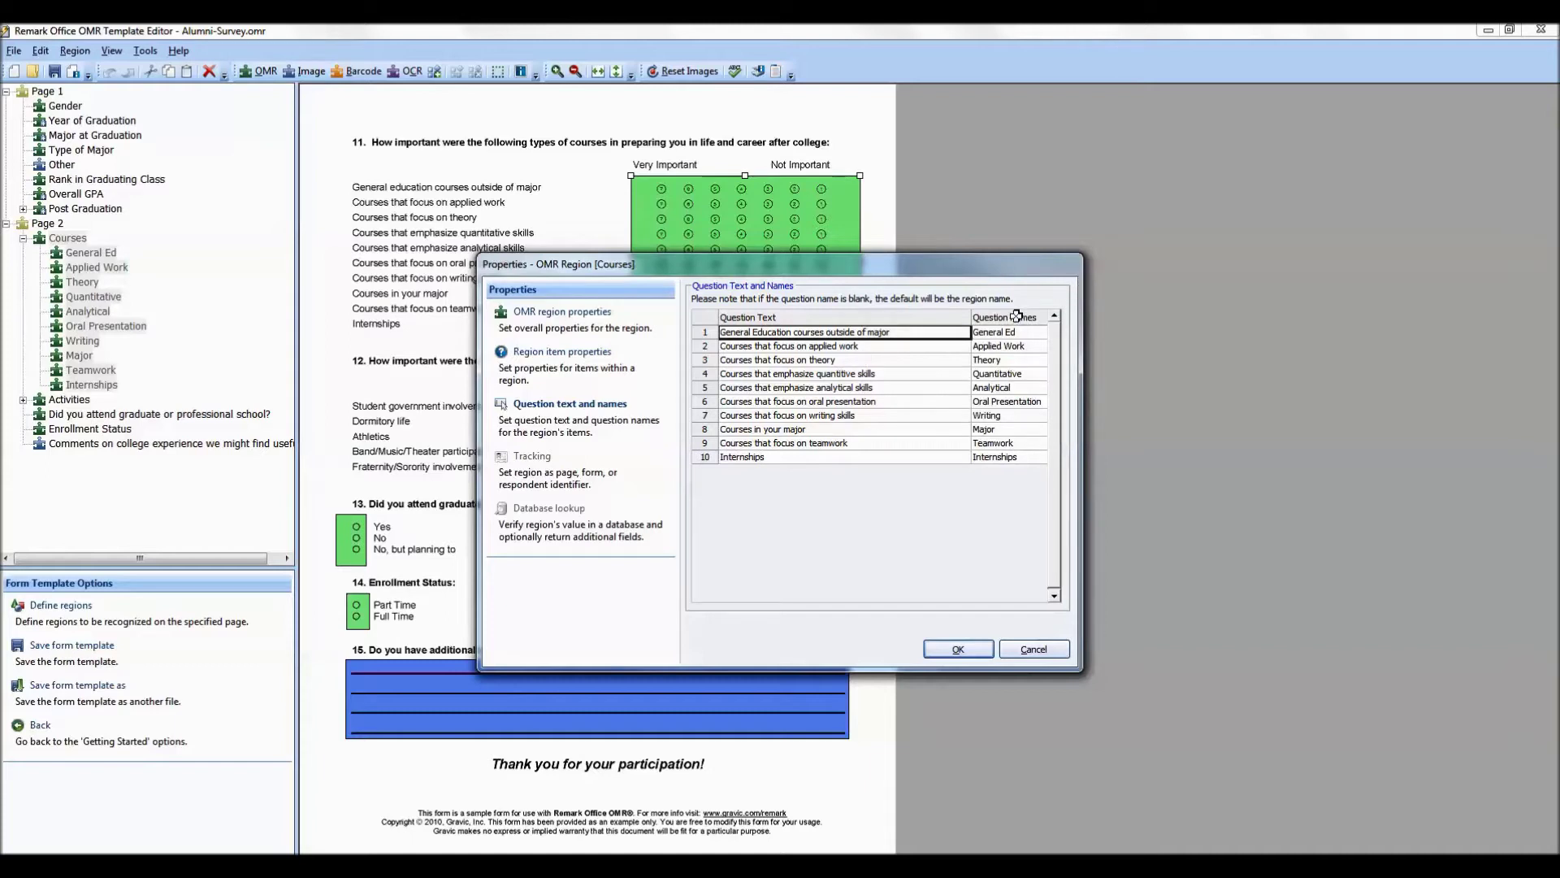
Review the Courses items' short question names, then cancel the properties dialog unchanged.
{"action": "key", "text": "Tab"}
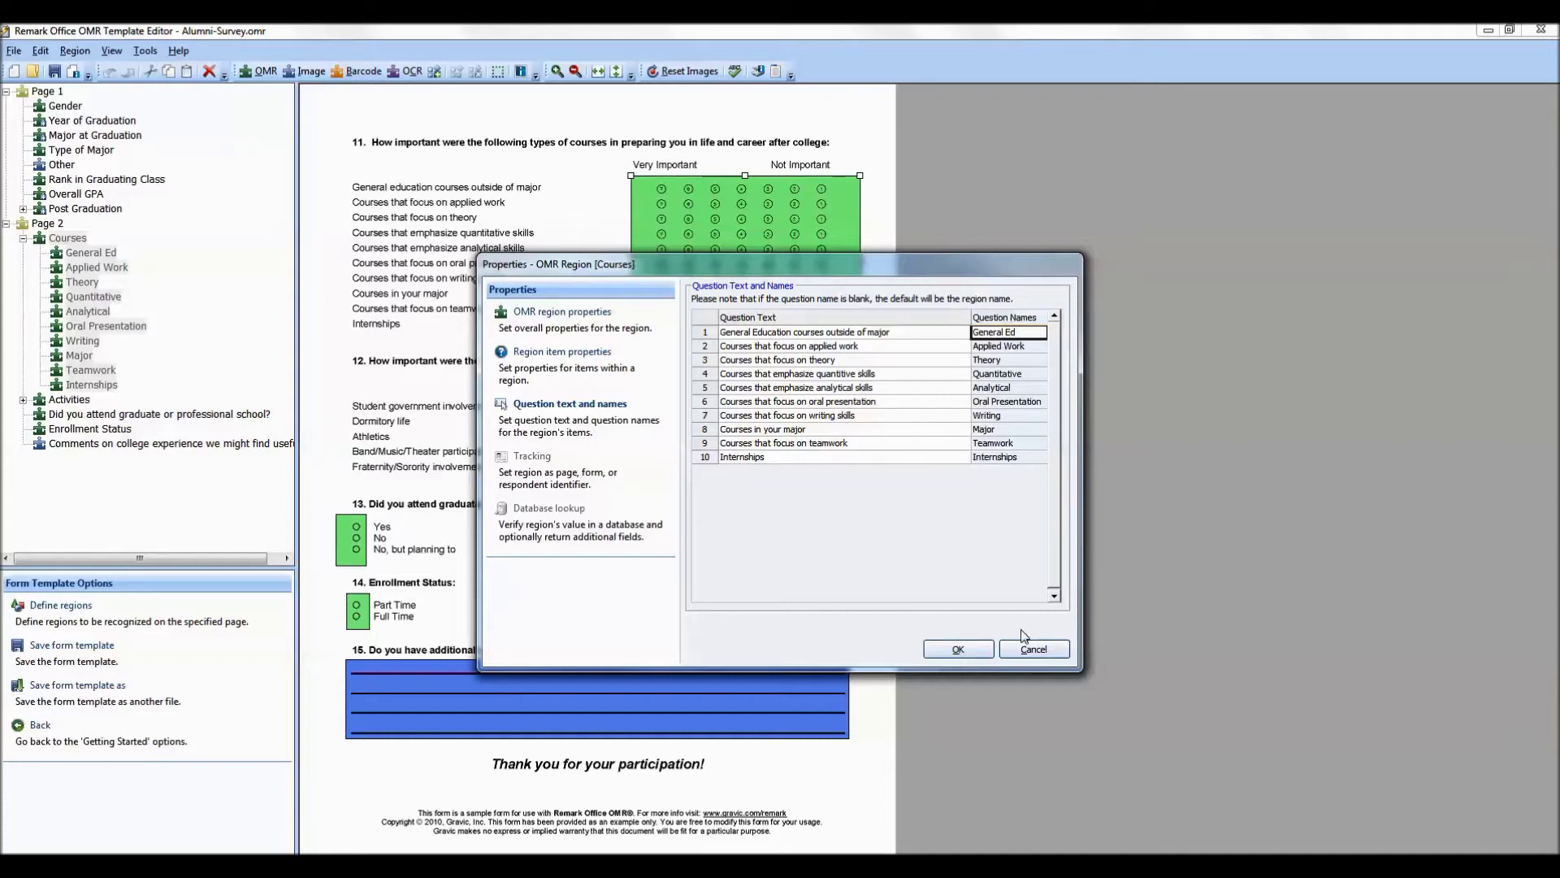
{"action": "left_click", "coordinate": [1033, 649]}
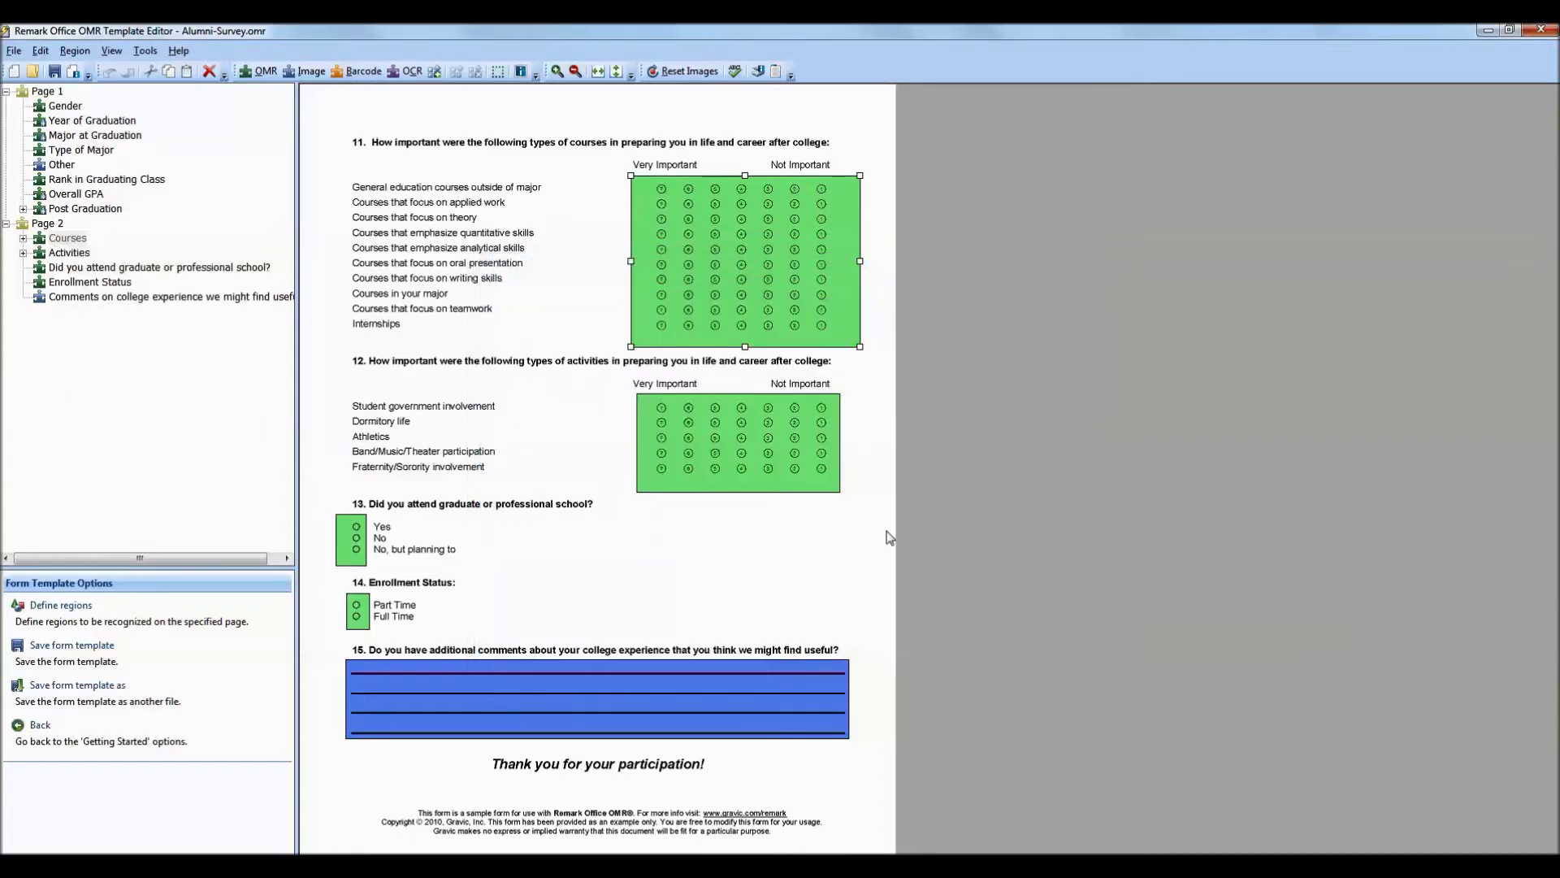
Open the page 1 Major at Graduation region's properties and view its item settings.
{"action": "left_click", "coordinate": [98, 137]}
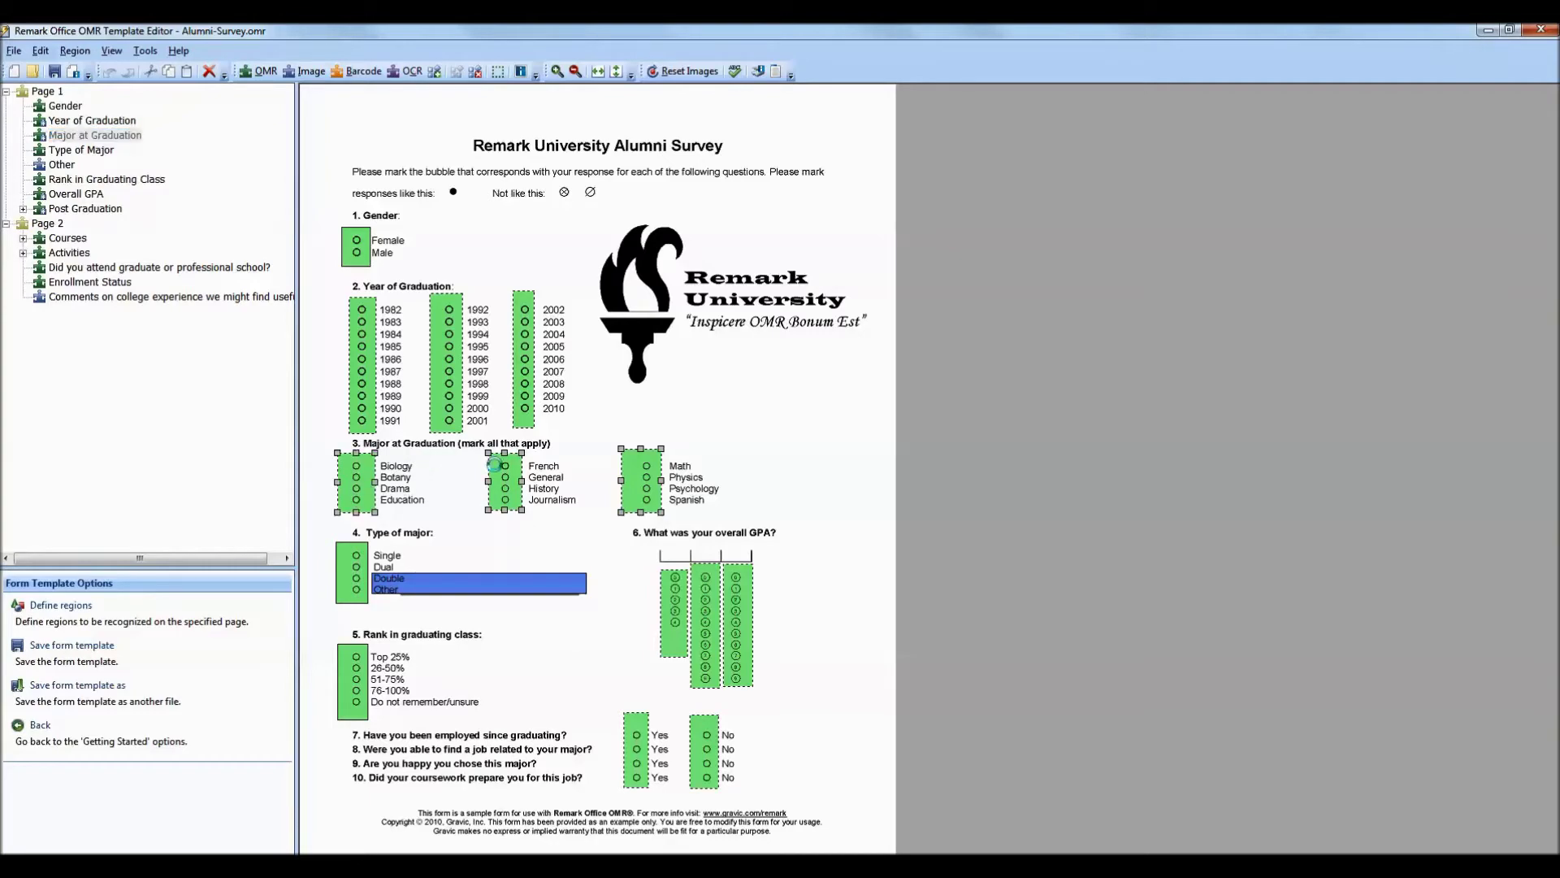
{"action": "double_click", "coordinate": [494, 465]}
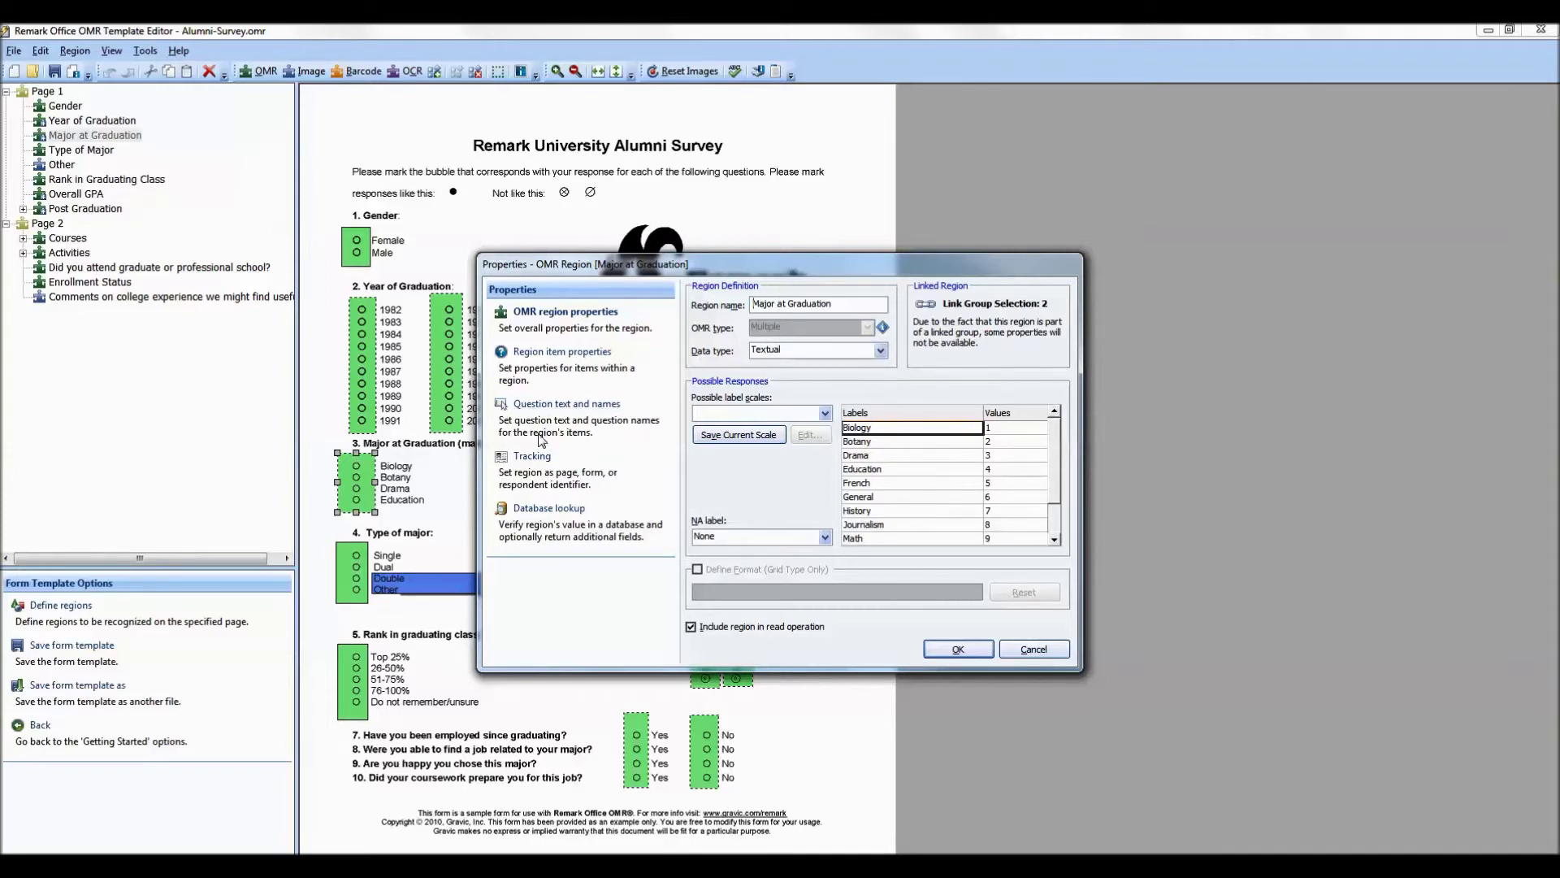
{"action": "left_click", "coordinate": [542, 358]}
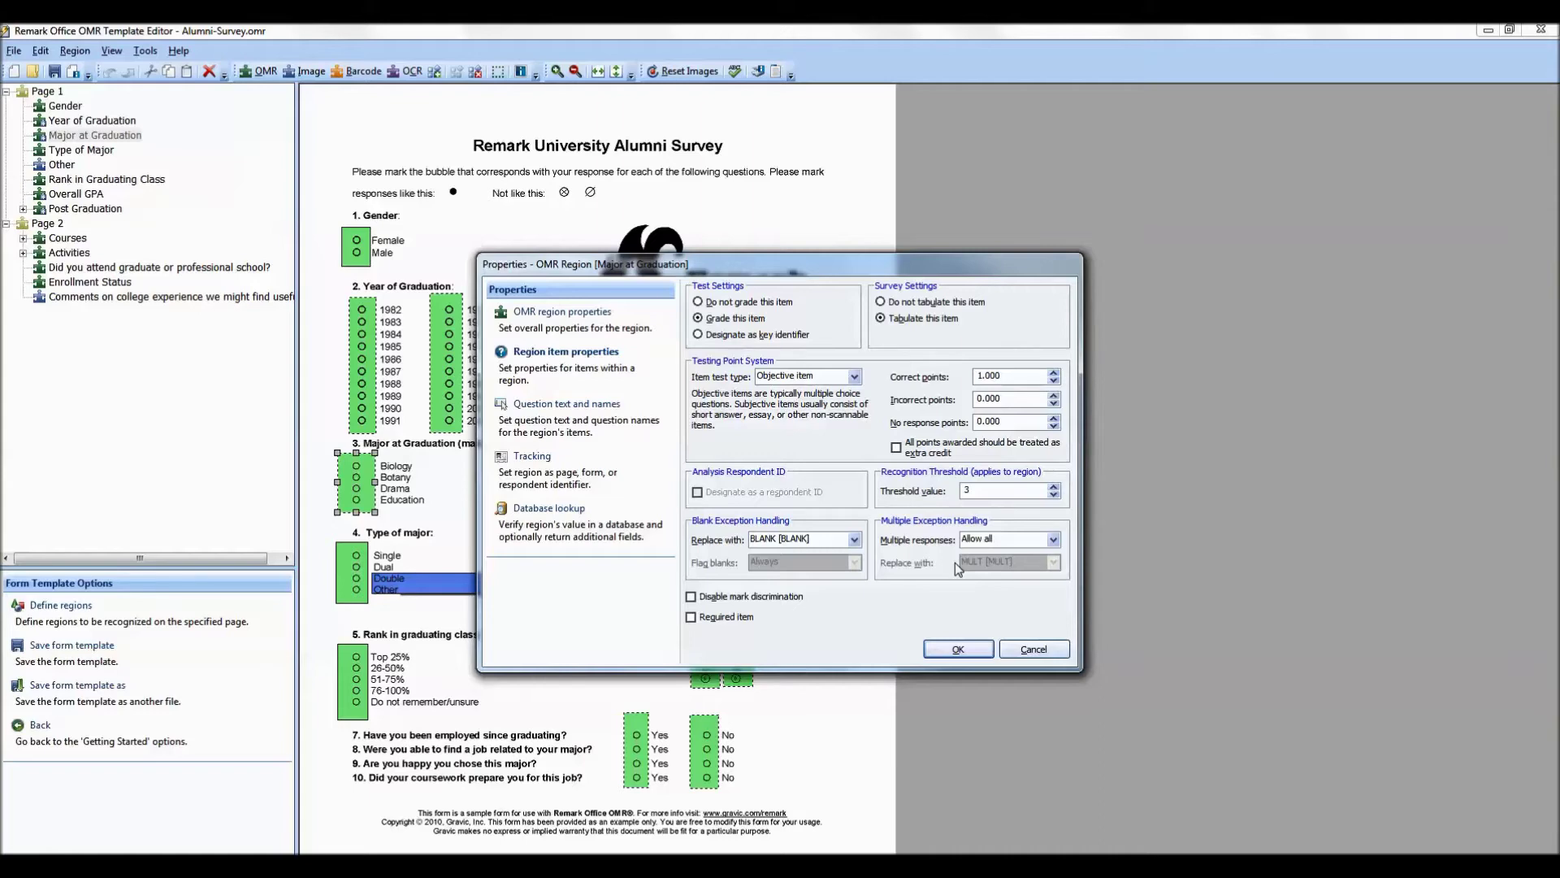
Cancel the Major at Graduation properties after confirming multiple responses are 'Allow all'.
{"action": "left_click", "coordinate": [1033, 648]}
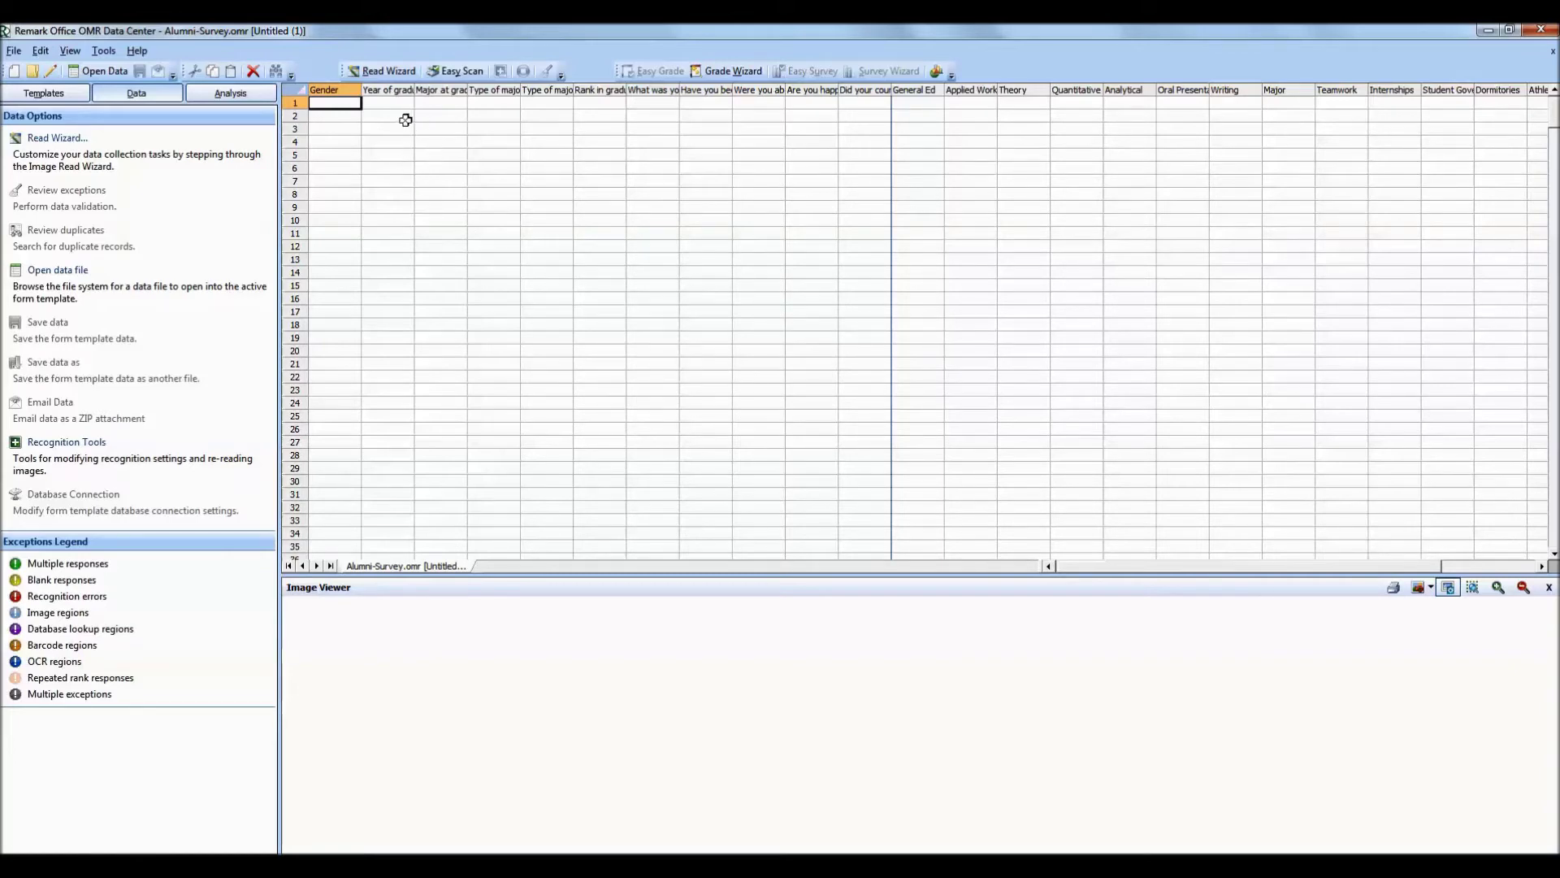
Read Alumni-Survey_Forms.tif with the Read Wizard and inspect question 10's BLANK cell.
{"action": "left_click", "coordinate": [59, 138]}
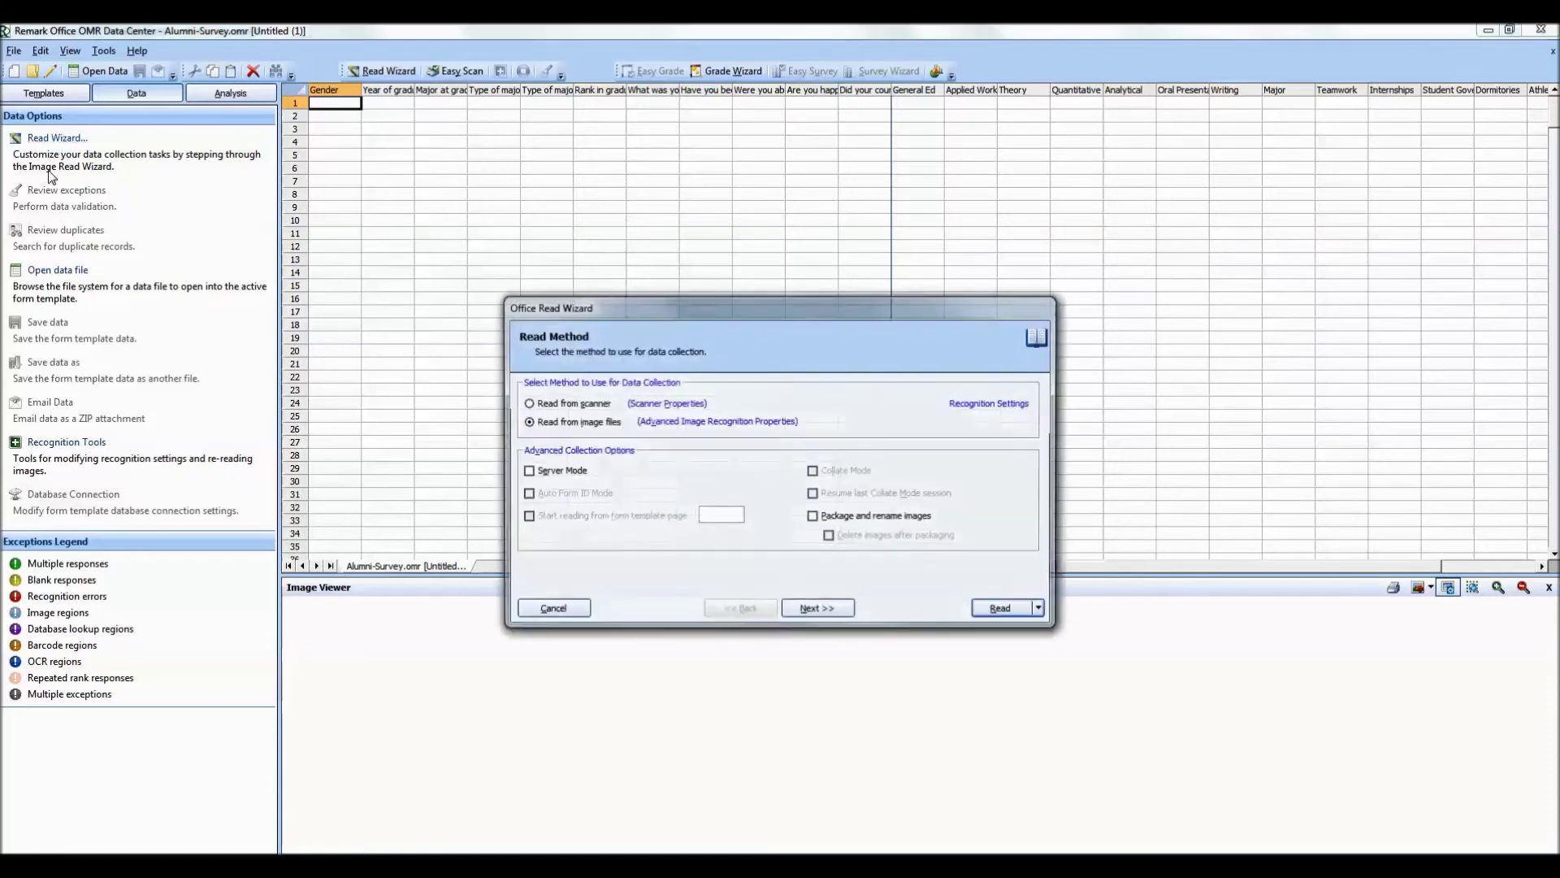
{"action": "left_click", "coordinate": [809, 611]}
{"action": "left_click", "coordinate": [597, 425]}
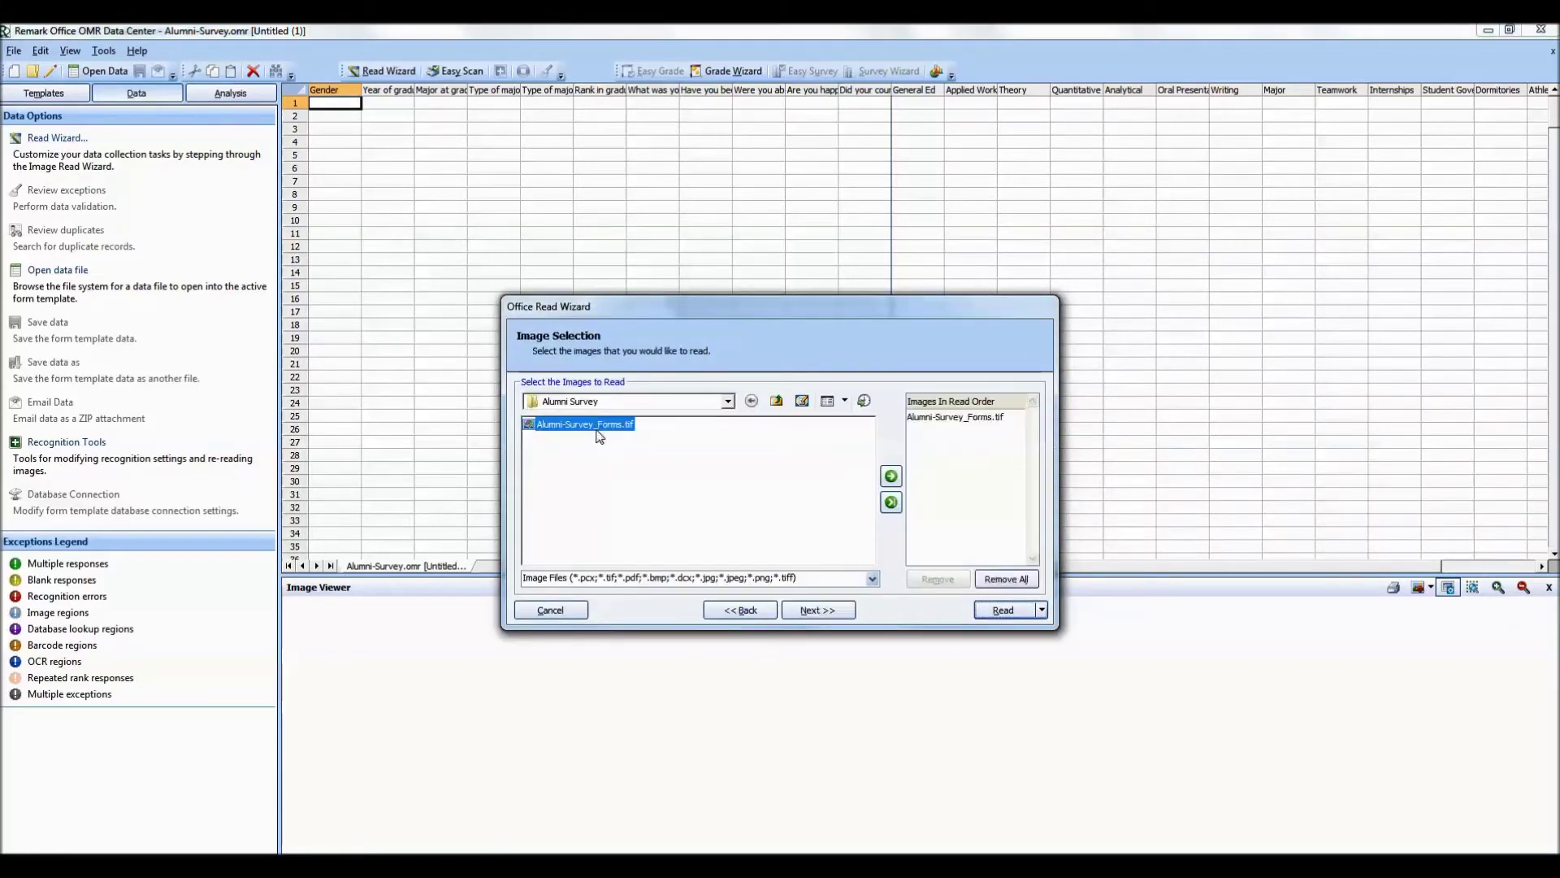
{"action": "left_click", "coordinate": [1006, 609]}
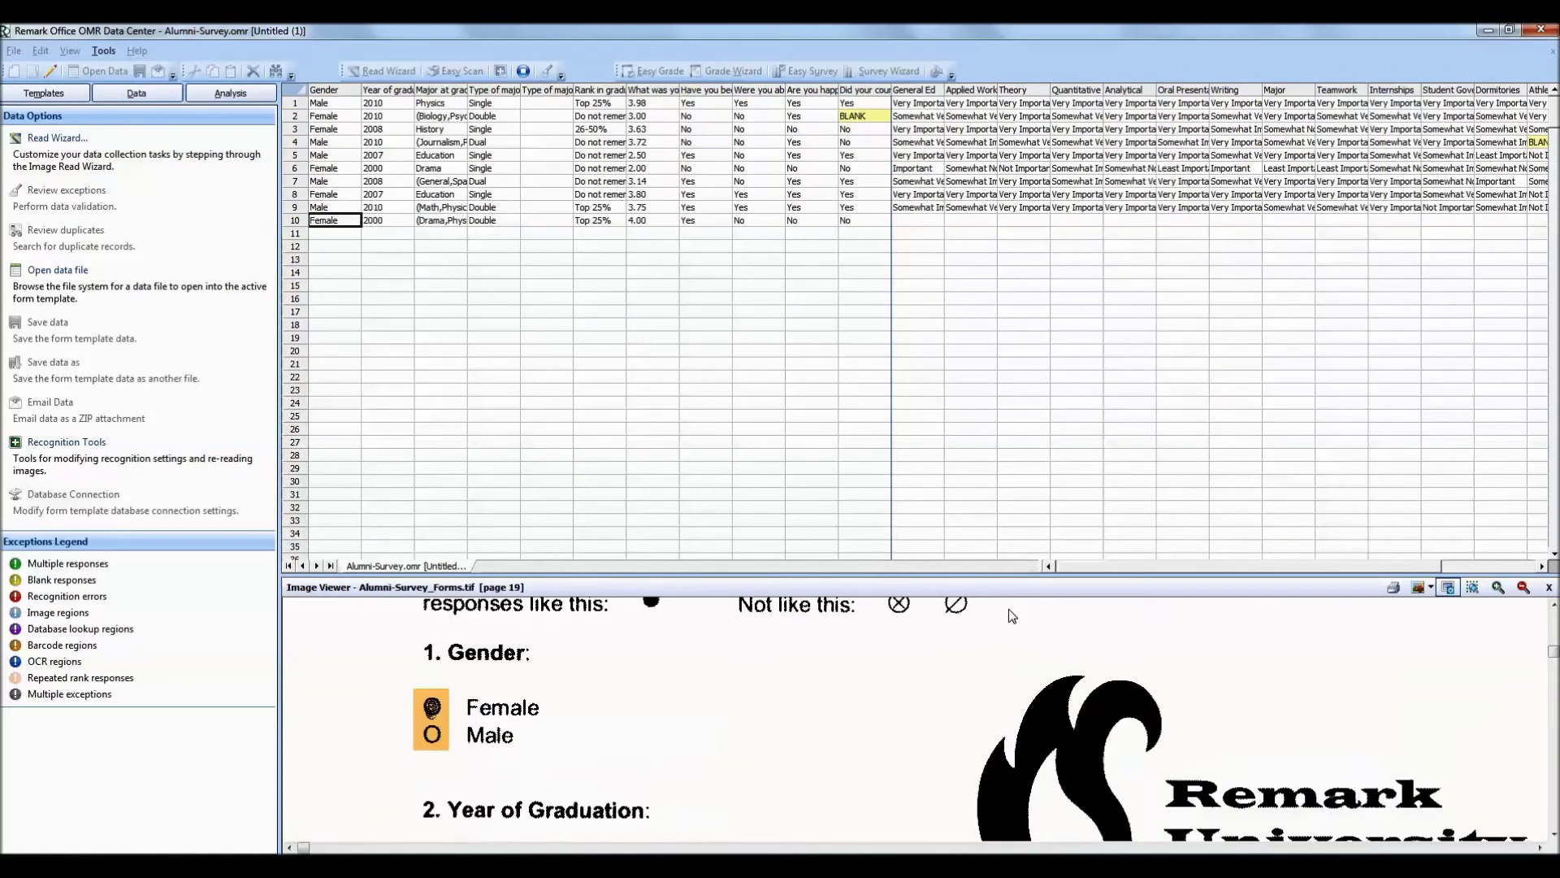
{"action": "left_click", "coordinate": [875, 119]}
{"action": "mouse_move", "coordinate": [874, 118]}
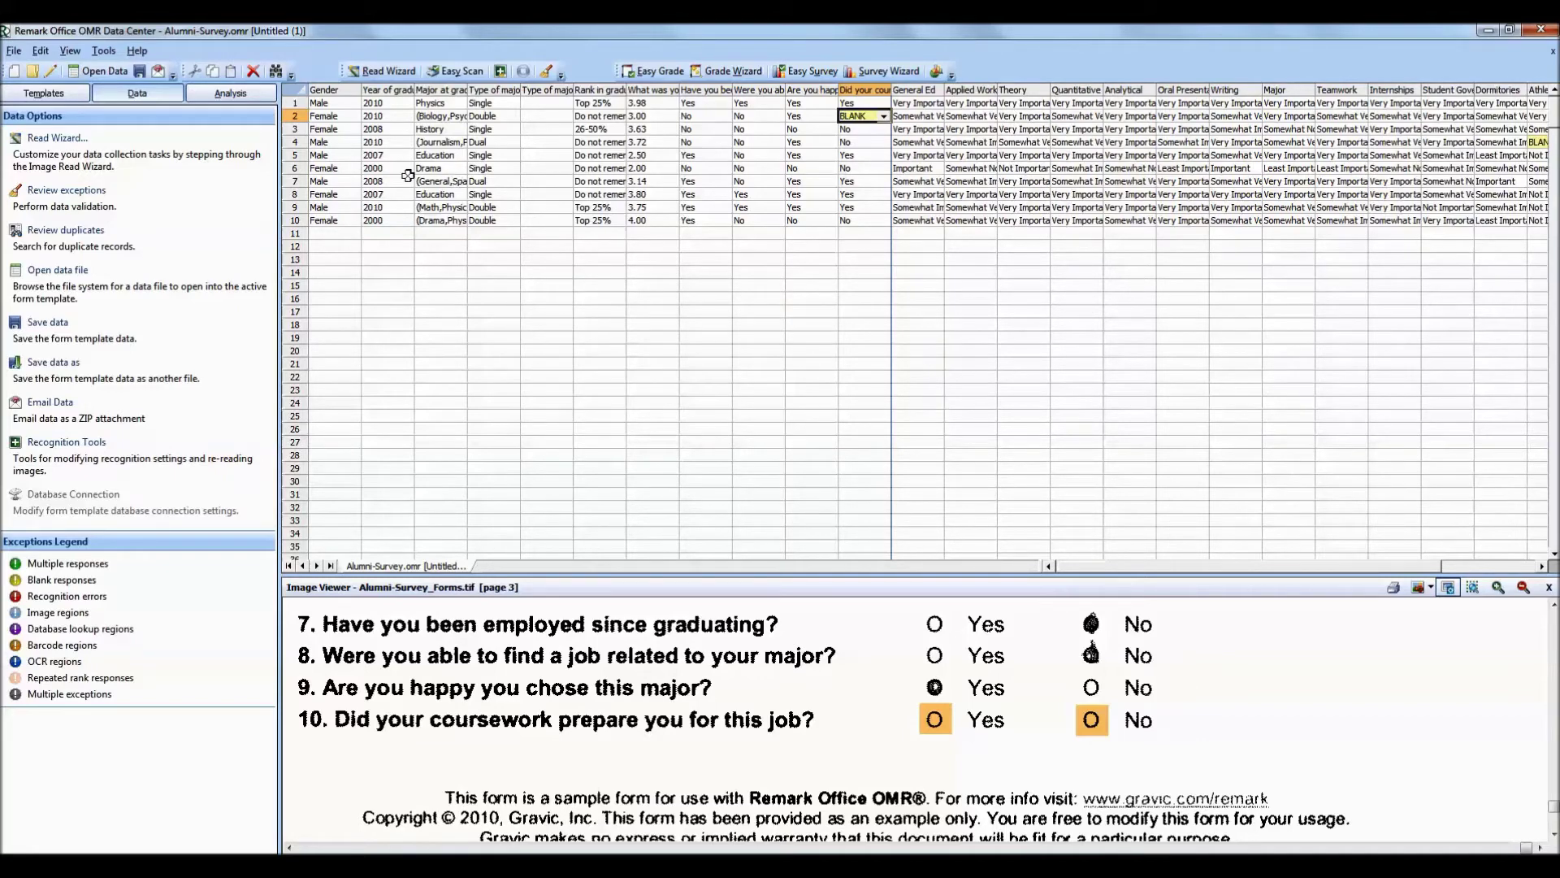
Save the data as SPSS file My Data.sav and switch to SPSS Statistics.
{"action": "left_click", "coordinate": [14, 51]}
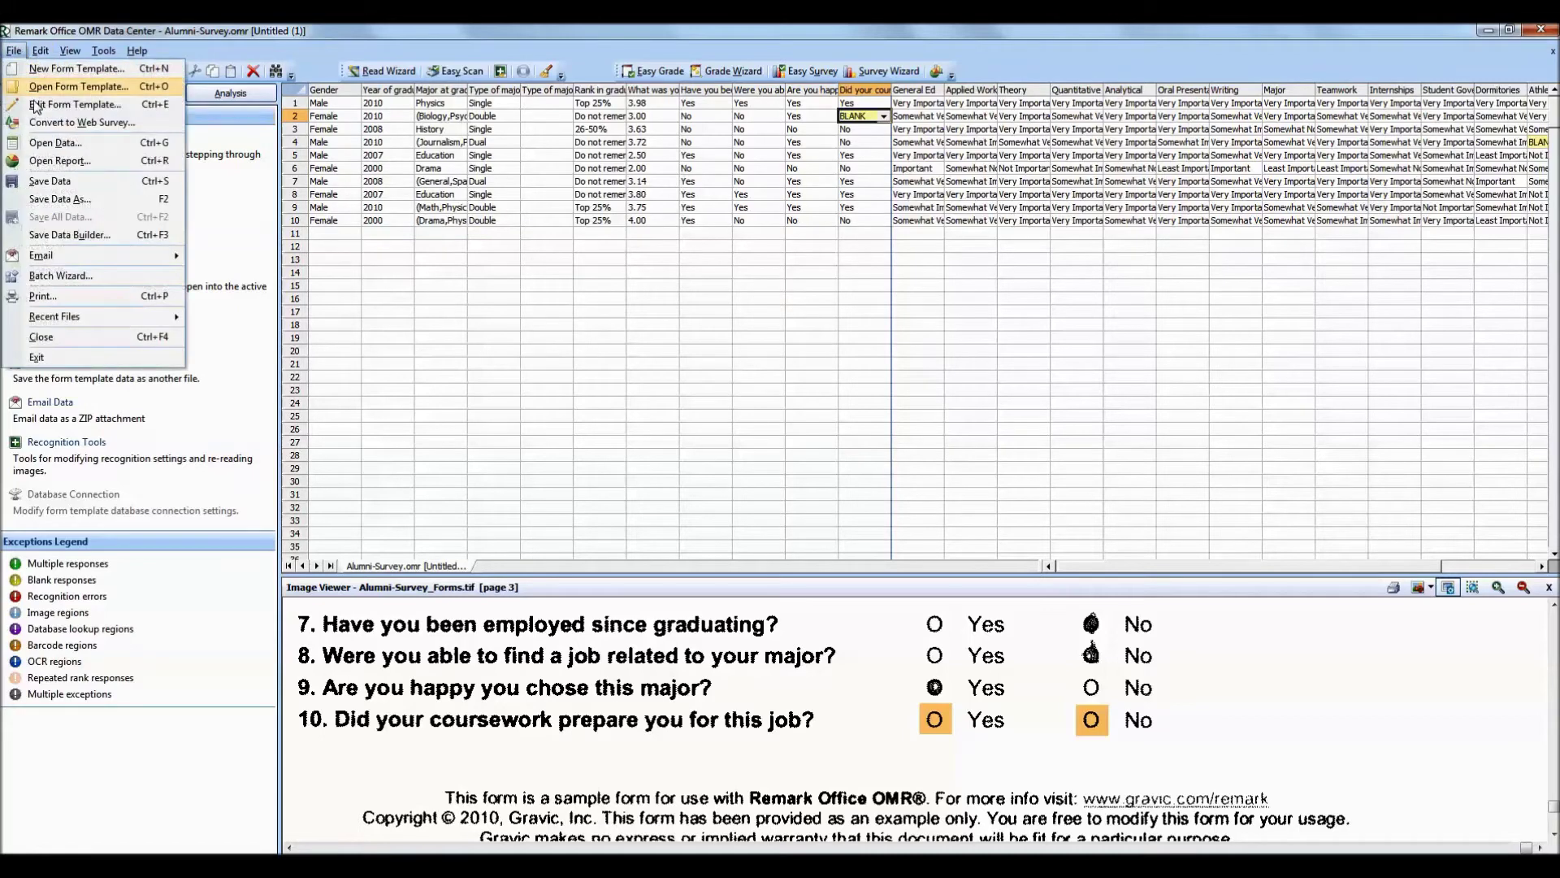
{"action": "left_click", "coordinate": [41, 181]}
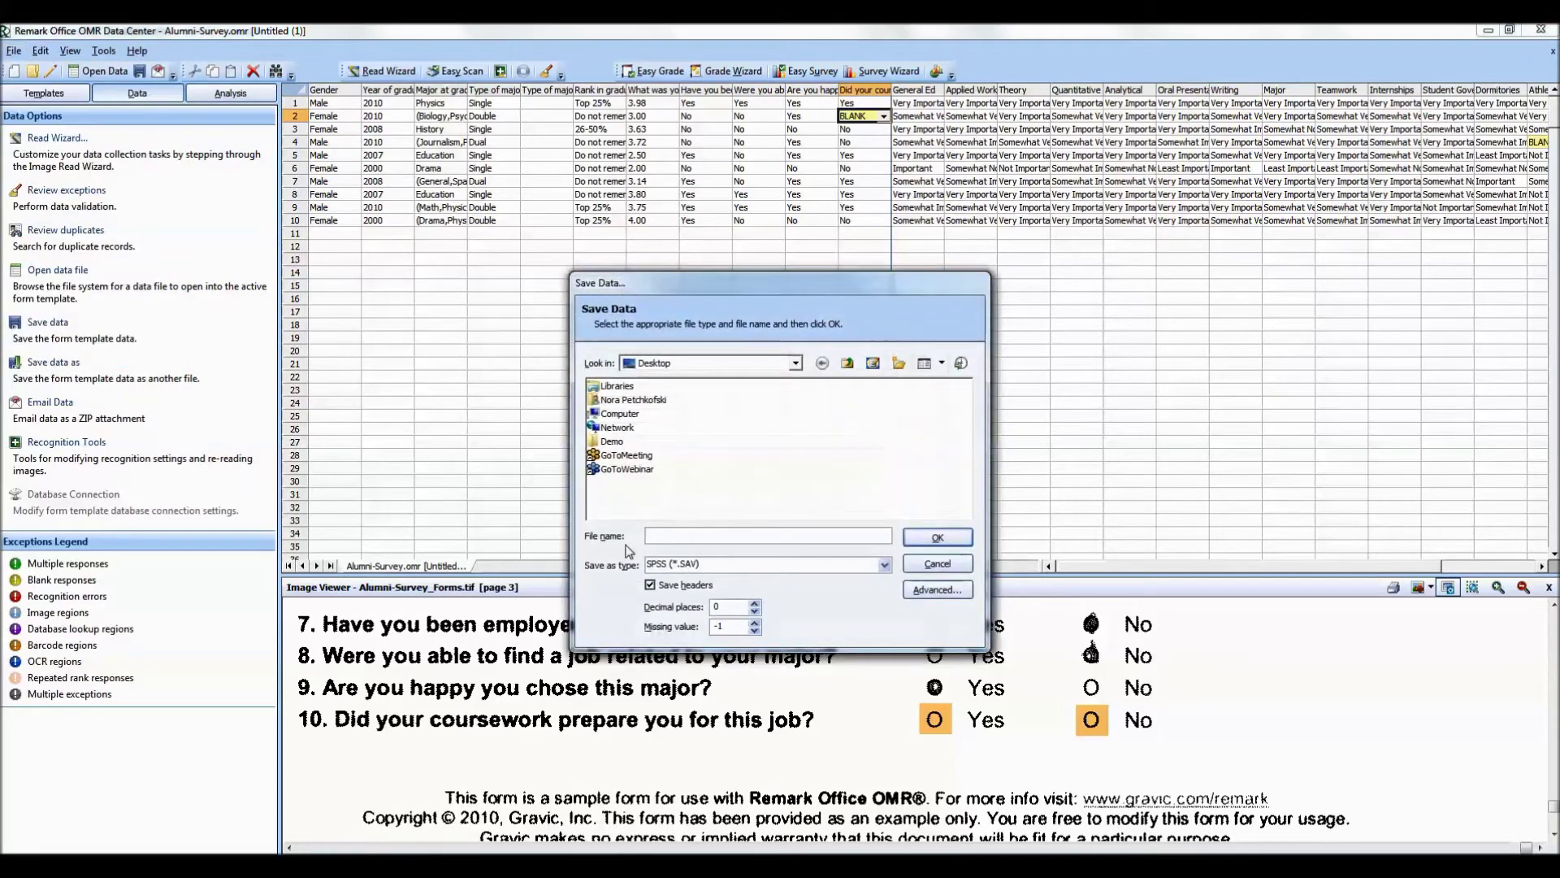
{"action": "left_click", "coordinate": [688, 538]}
{"action": "type", "text": "My Data"}
{"action": "left_click", "coordinate": [933, 538]}
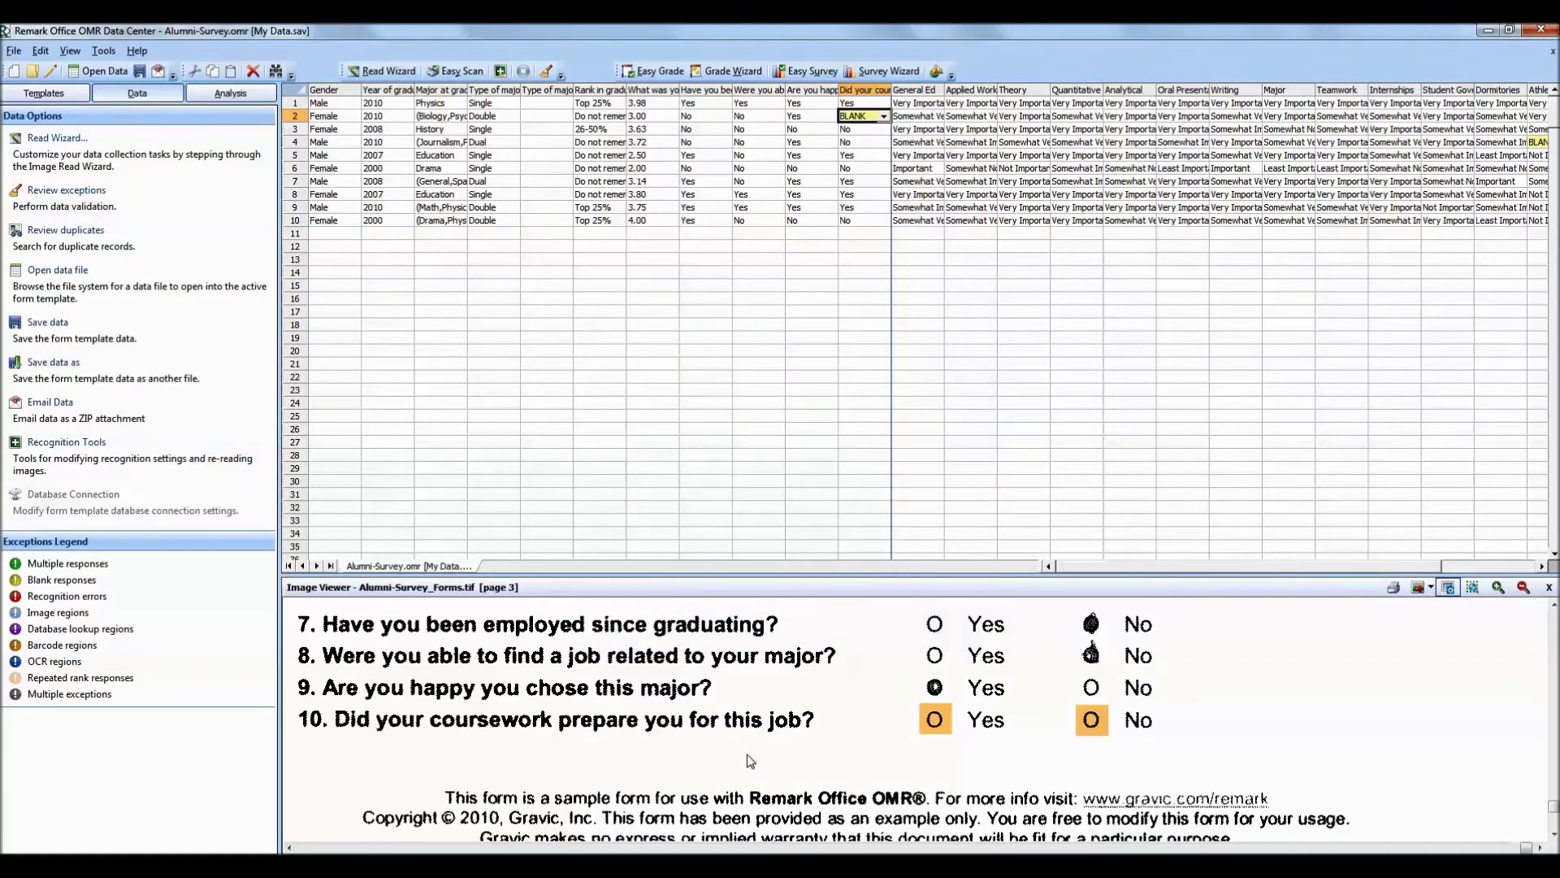
{"action": "left_click", "coordinate": [642, 866]}
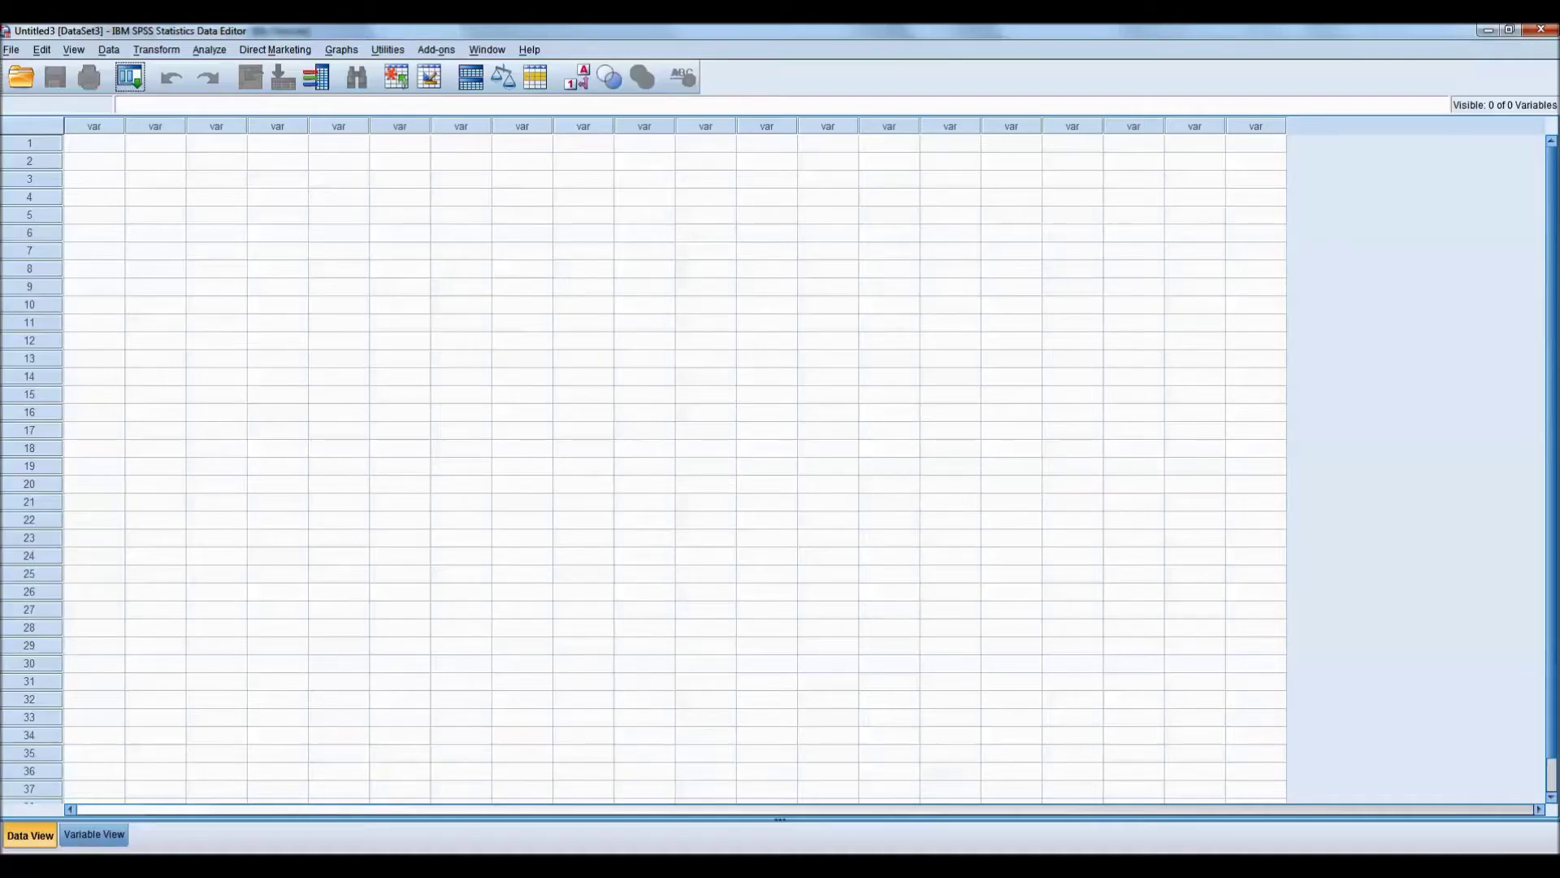
Open My Data.sav in SPSS Statistics.
{"action": "left_click", "coordinate": [22, 76]}
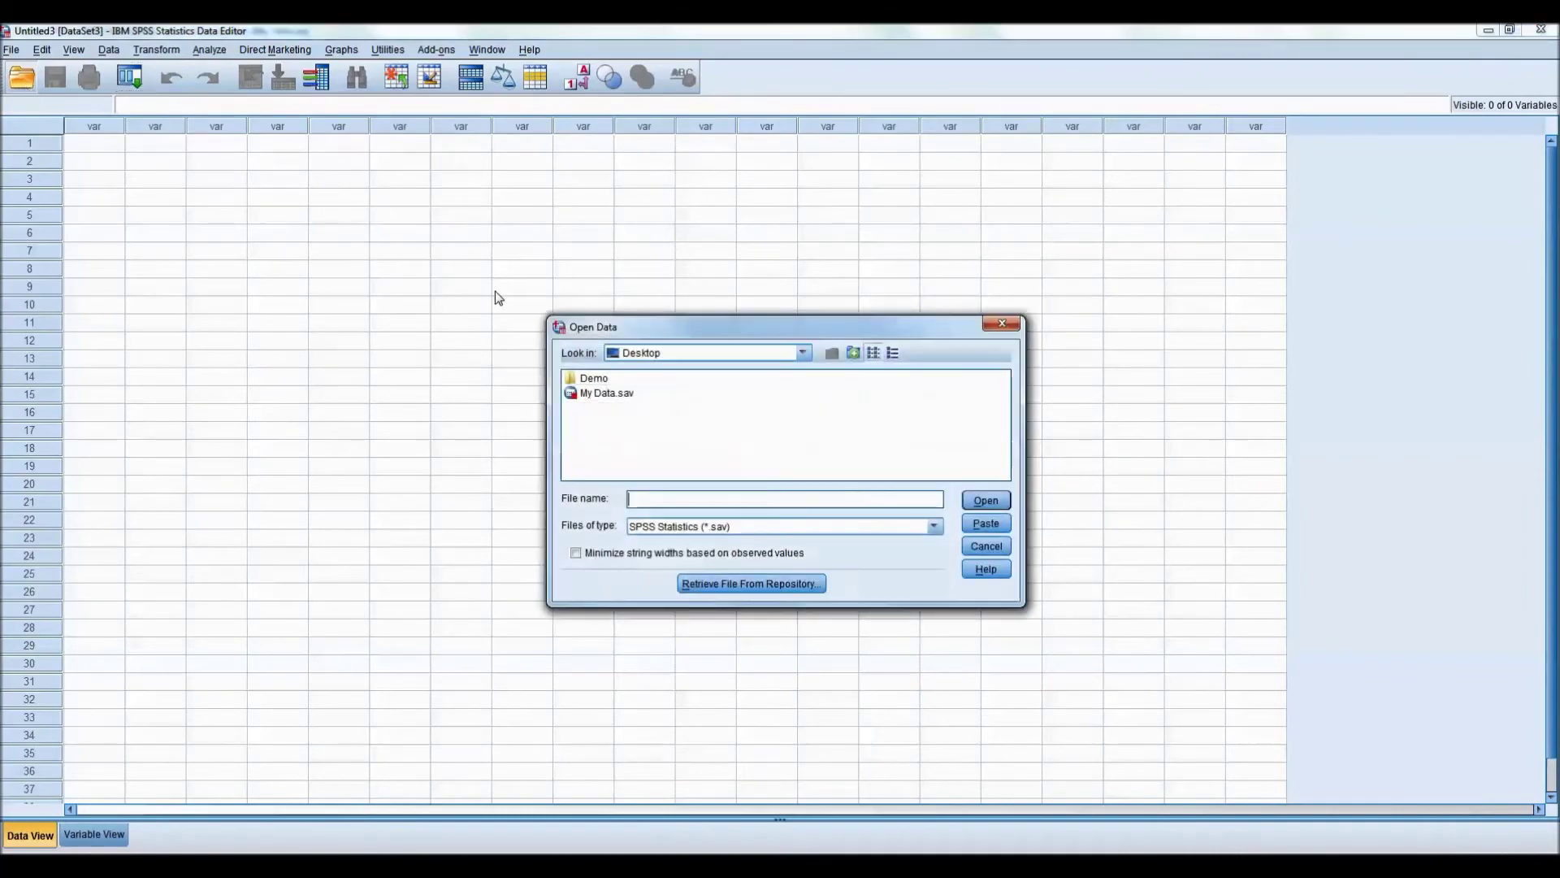
{"action": "double_click", "coordinate": [615, 395]}
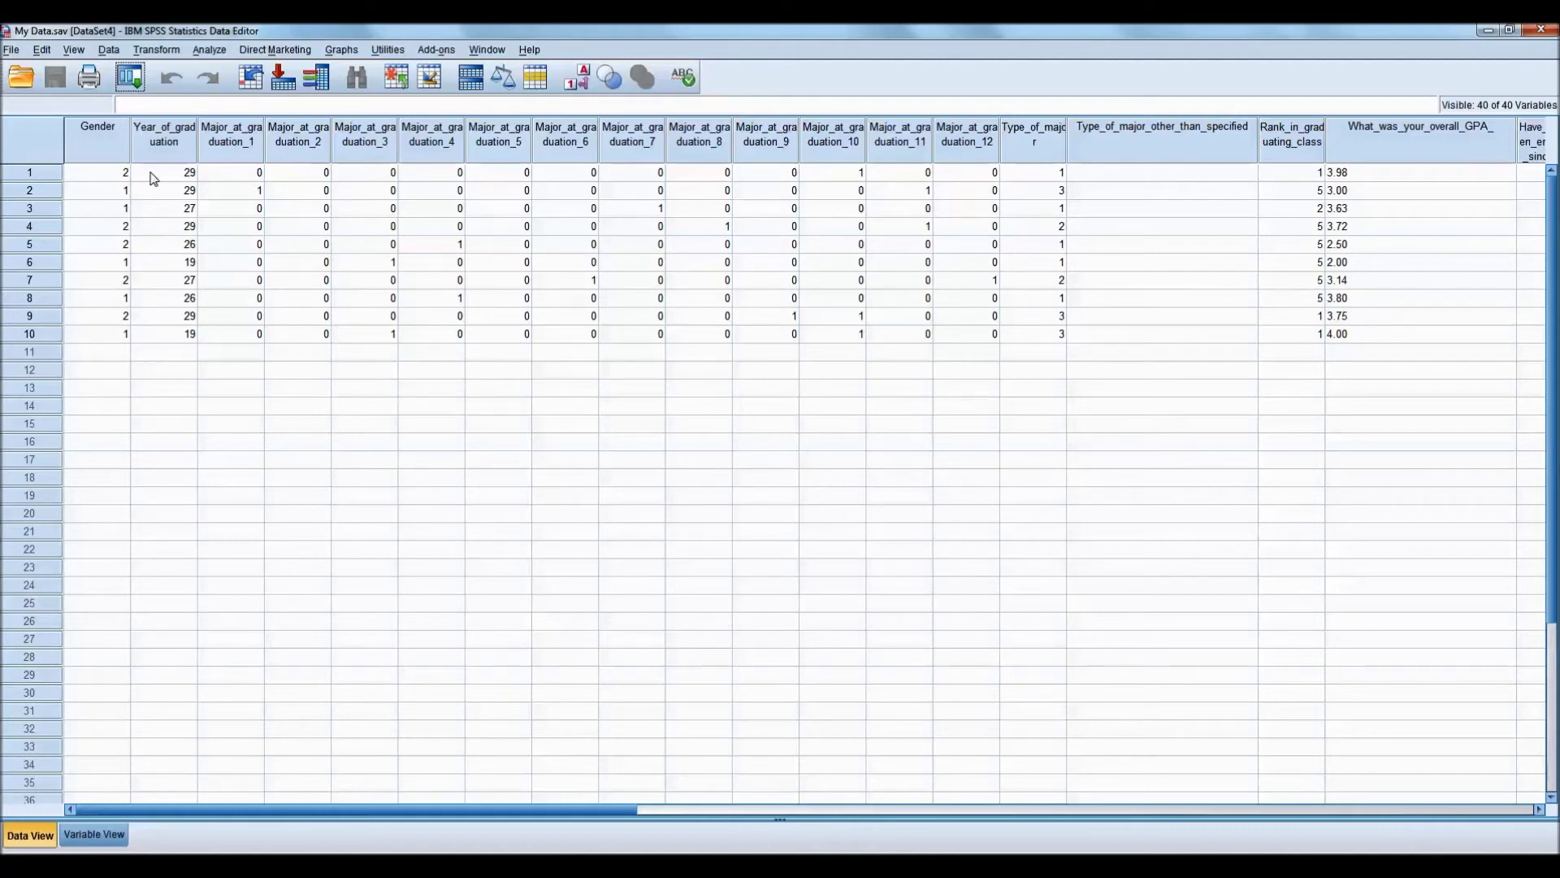
{"action": "left_click", "coordinate": [110, 50]}
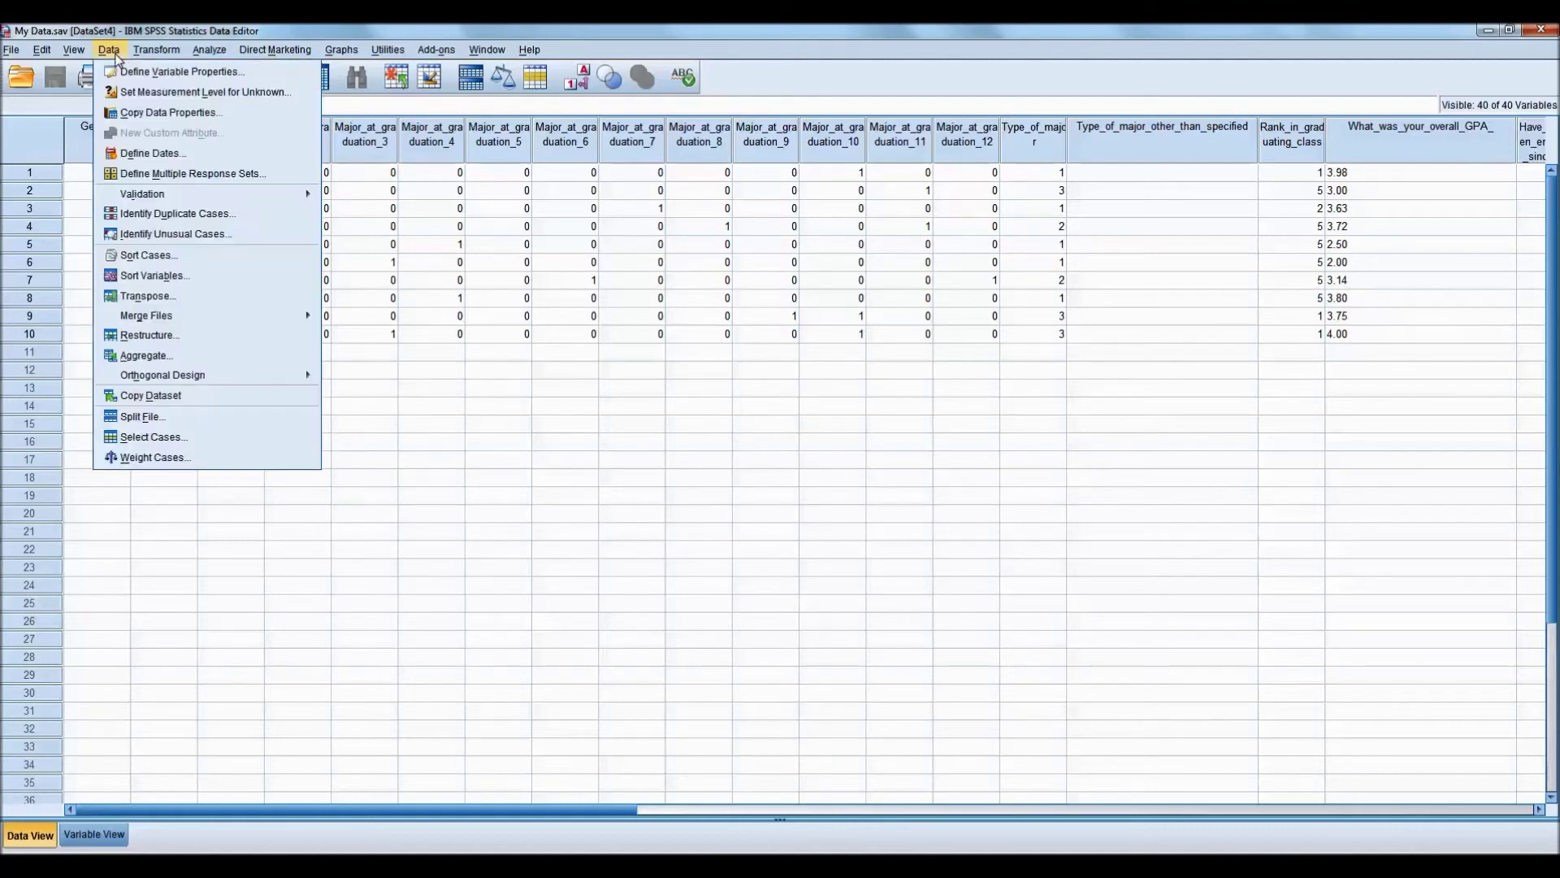
Scan the Applied_Work variable in Define Variable Properties.
{"action": "left_click", "coordinate": [136, 74]}
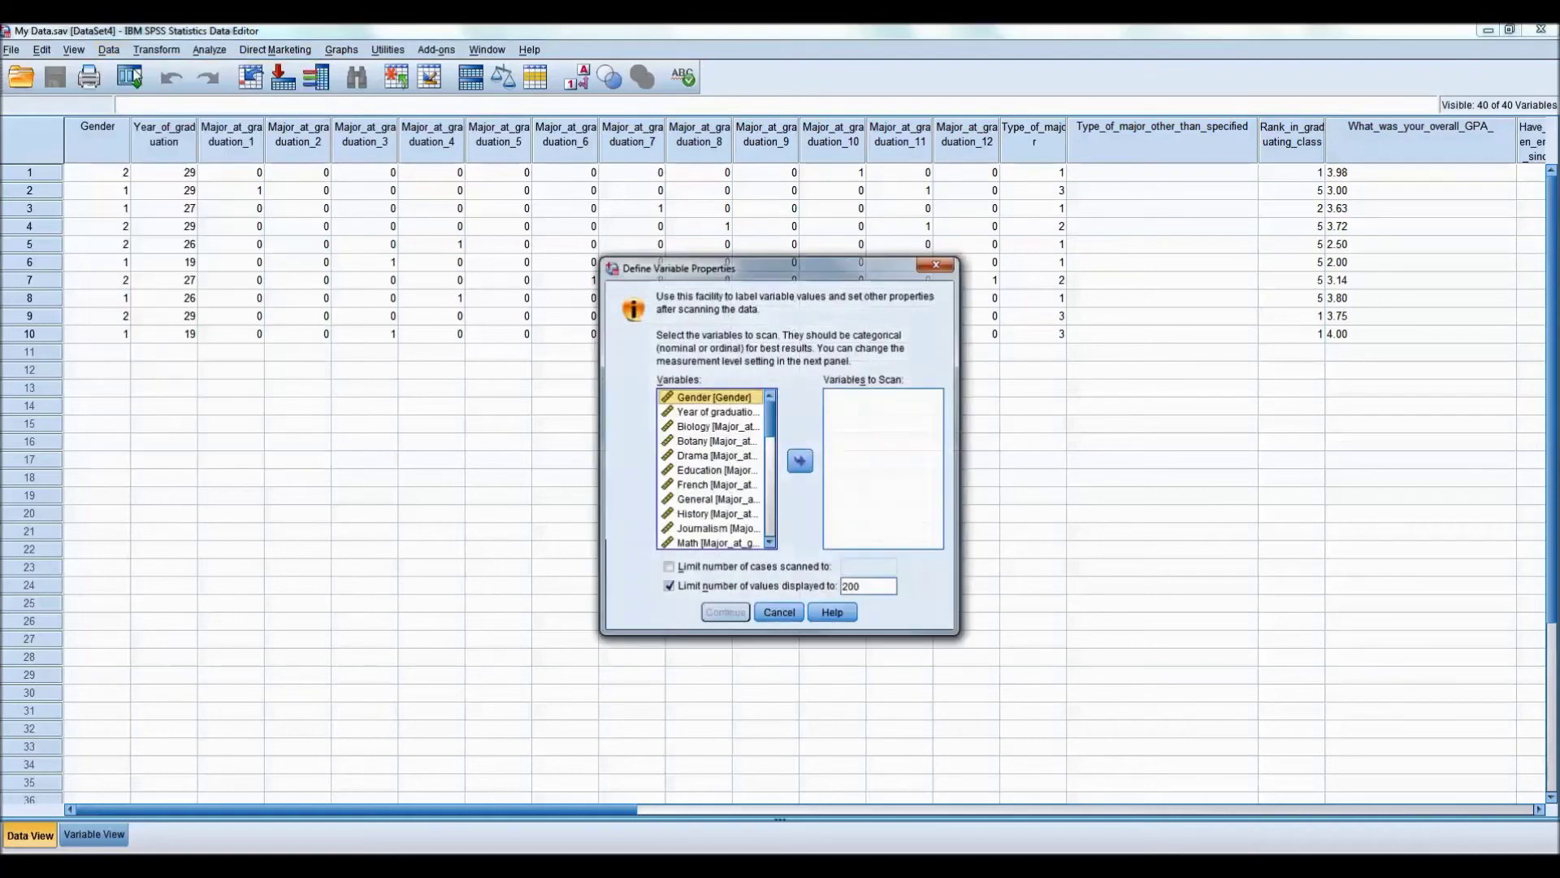
{"action": "left_click", "coordinate": [774, 471]}
{"action": "left_click", "coordinate": [775, 504]}
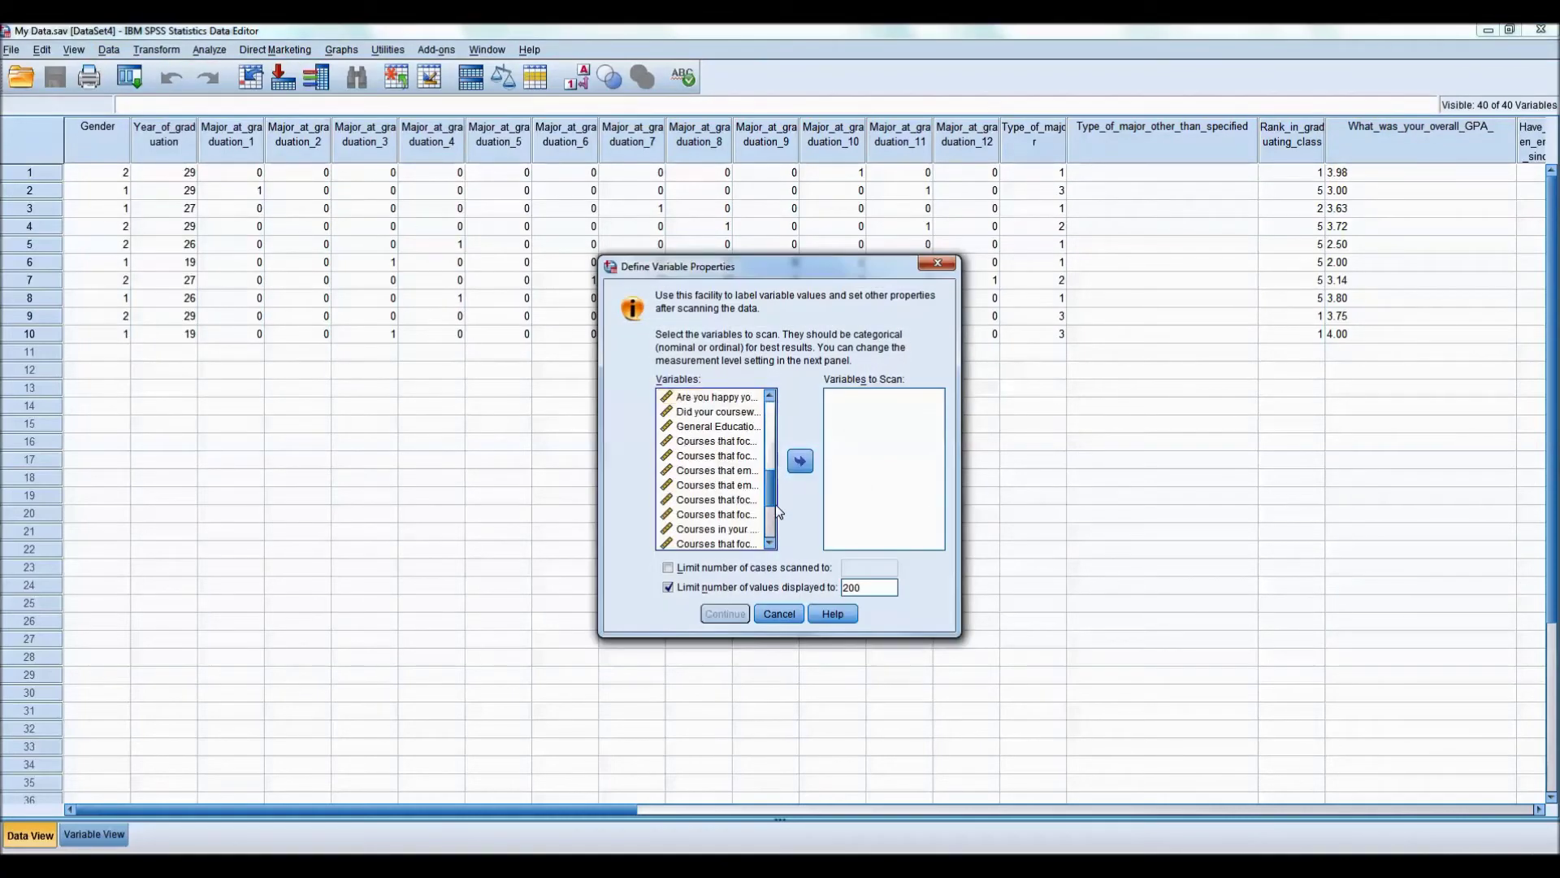
{"action": "left_click", "coordinate": [722, 441]}
{"action": "left_click", "coordinate": [800, 461]}
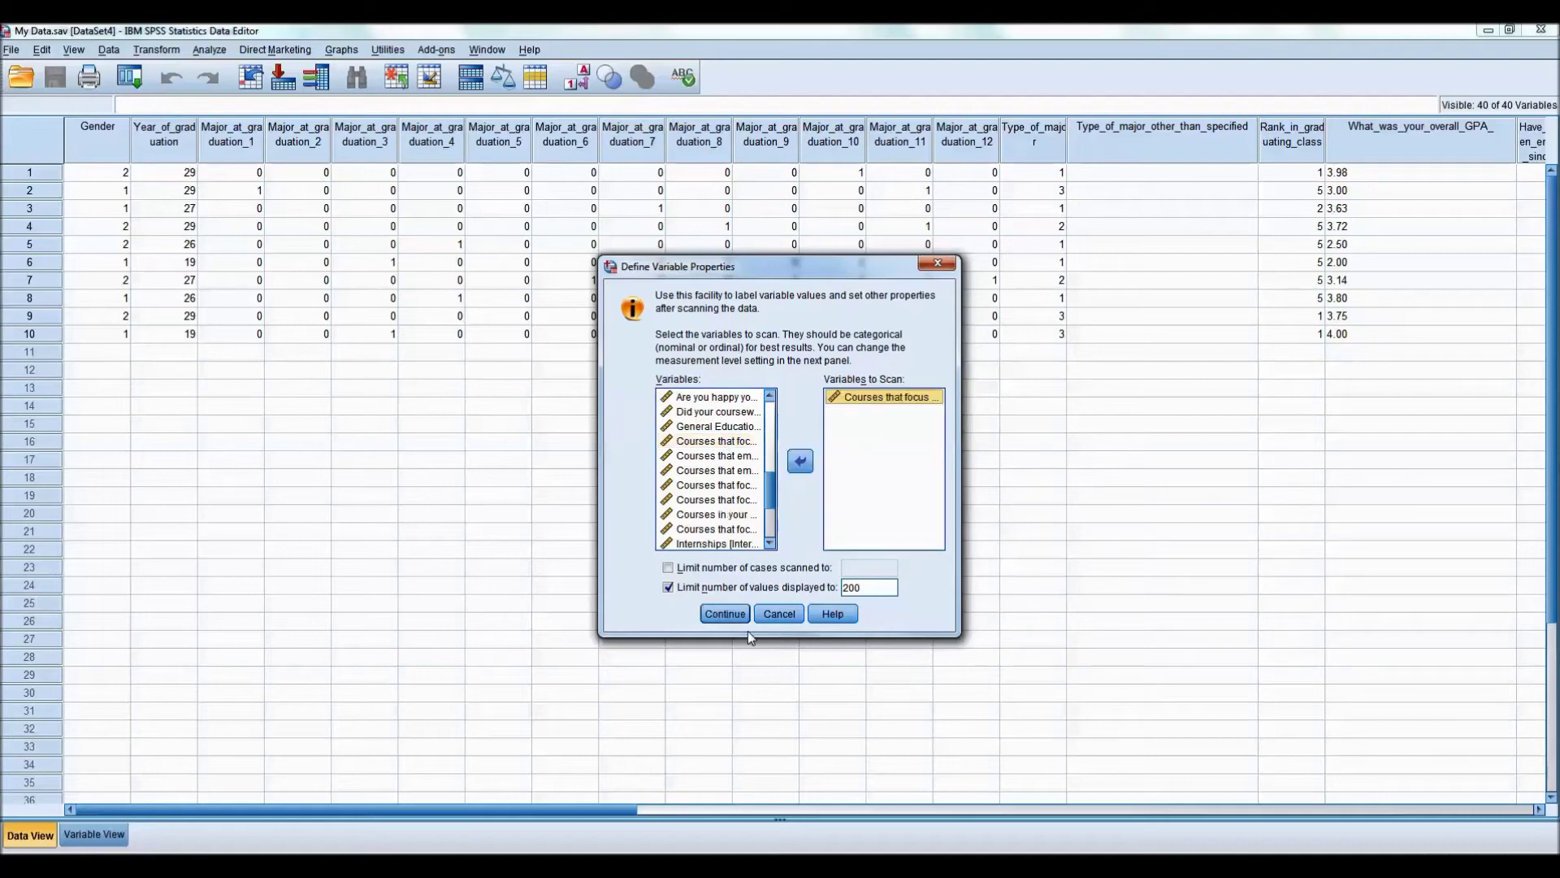
{"action": "left_click", "coordinate": [726, 614]}
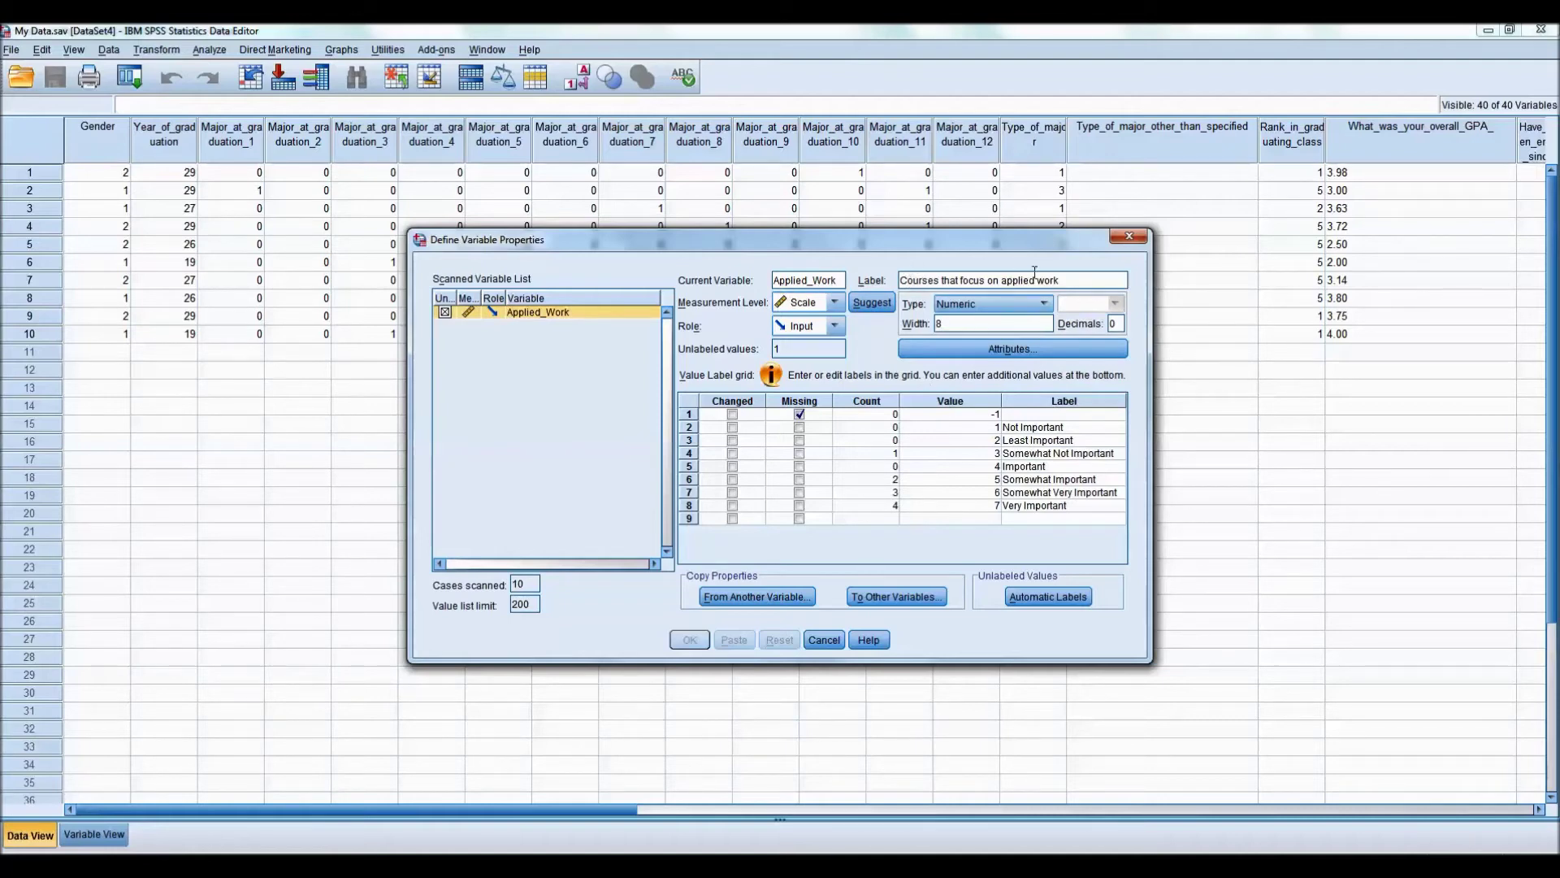
Review Applied_Work's value labels from Not Important to Very Important, then cancel unchanged.
{"action": "left_click", "coordinate": [1070, 278]}
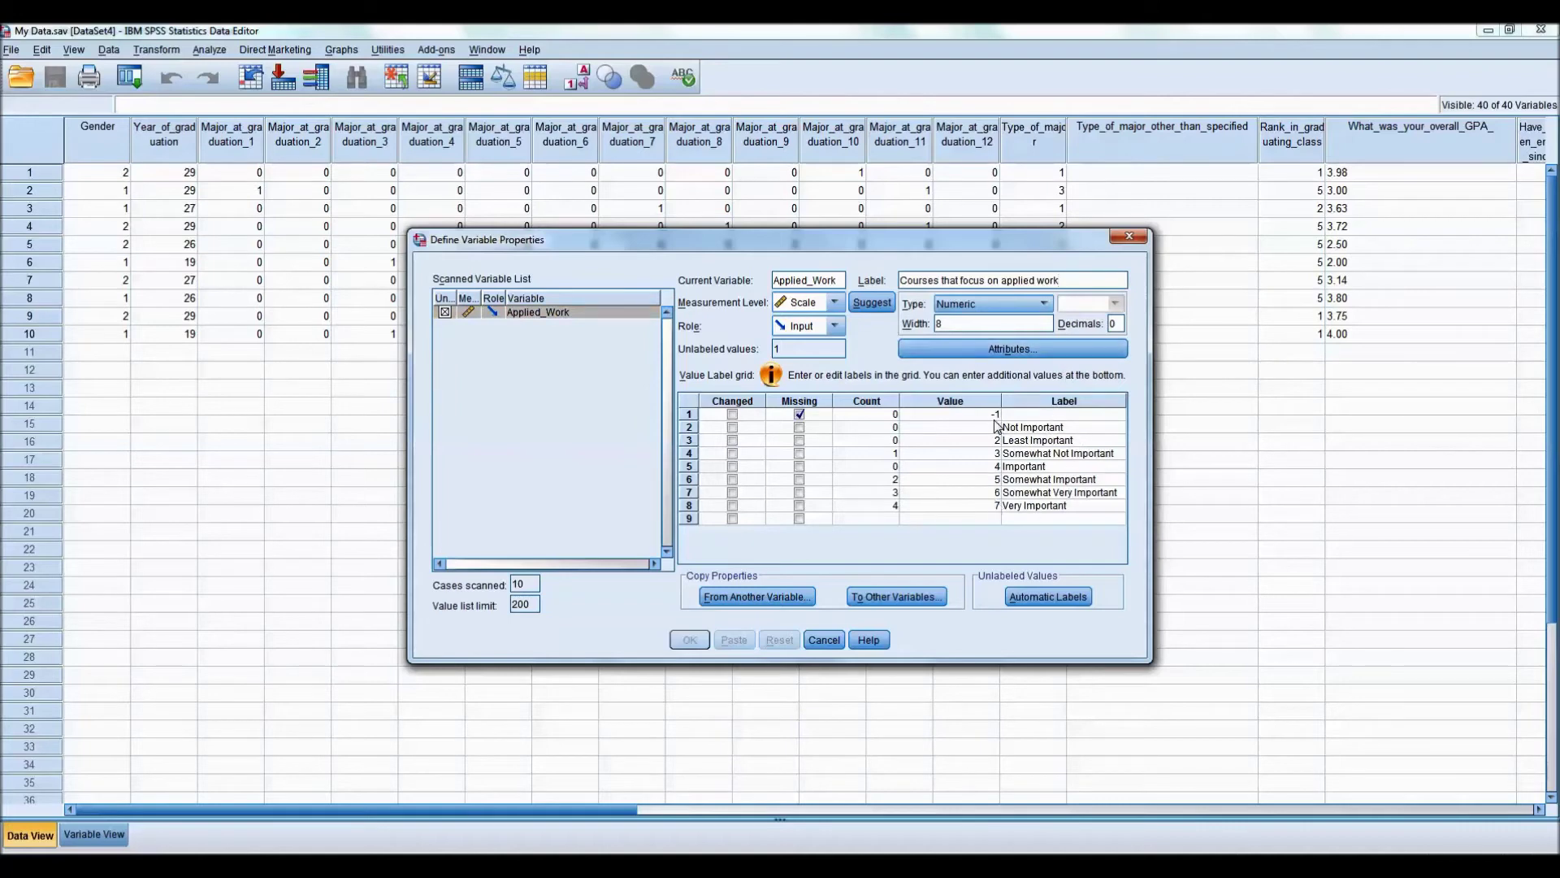
{"action": "left_click", "coordinate": [982, 416]}
{"action": "left_click", "coordinate": [1038, 431]}
{"action": "left_click", "coordinate": [982, 429]}
{"action": "left_click", "coordinate": [970, 507]}
{"action": "left_click", "coordinate": [823, 640]}
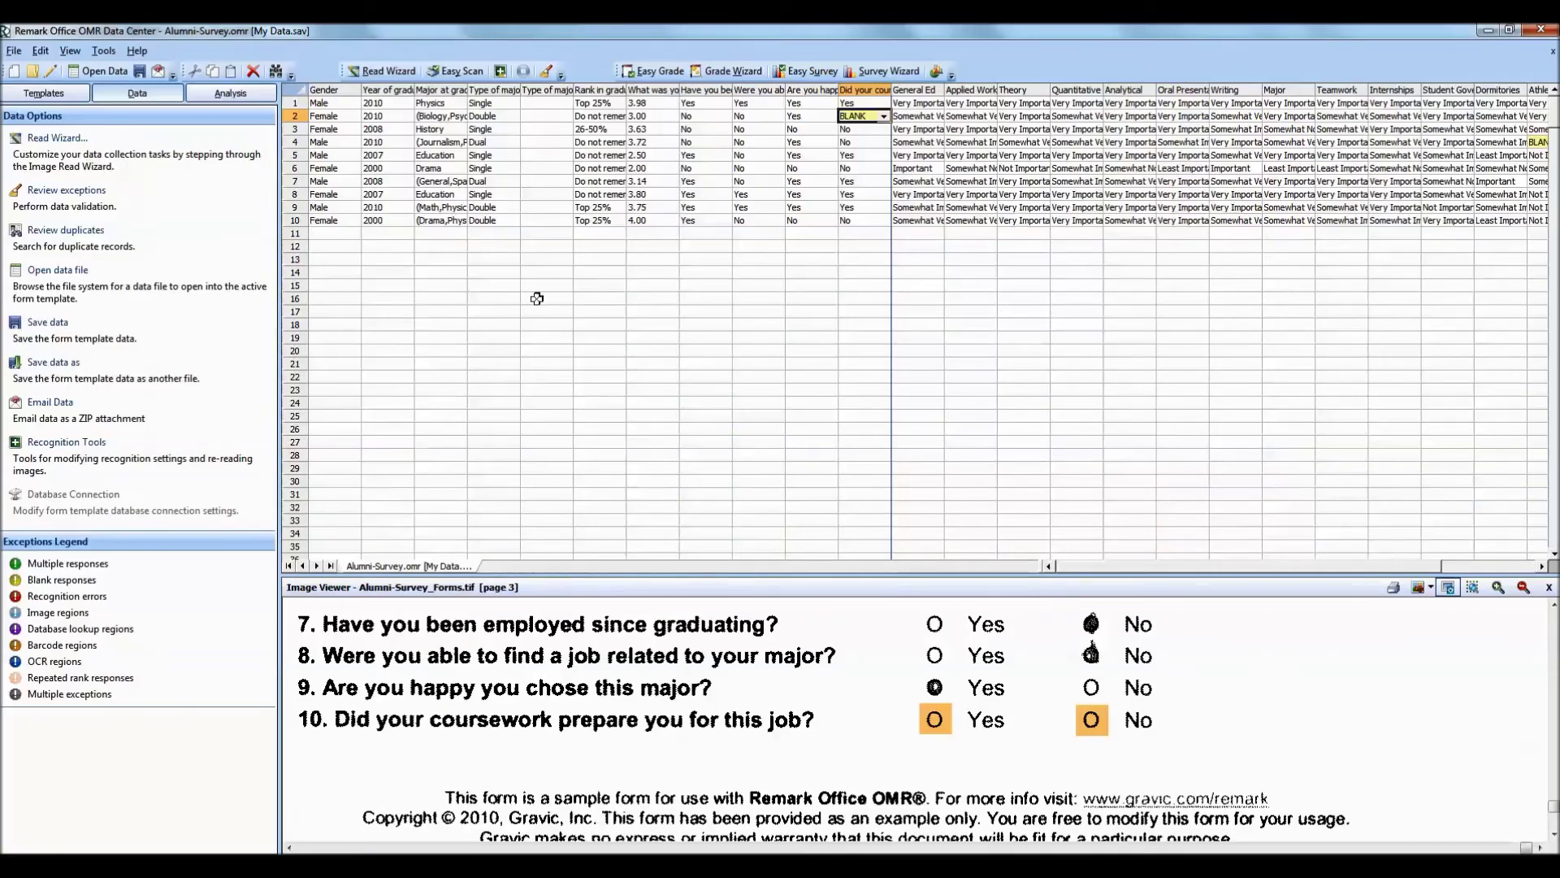
Widen and select the Major at graduation column to show full multi-major entries.
{"action": "left_click_drag", "start_coordinate": [468, 91], "coordinate": [546, 91]}
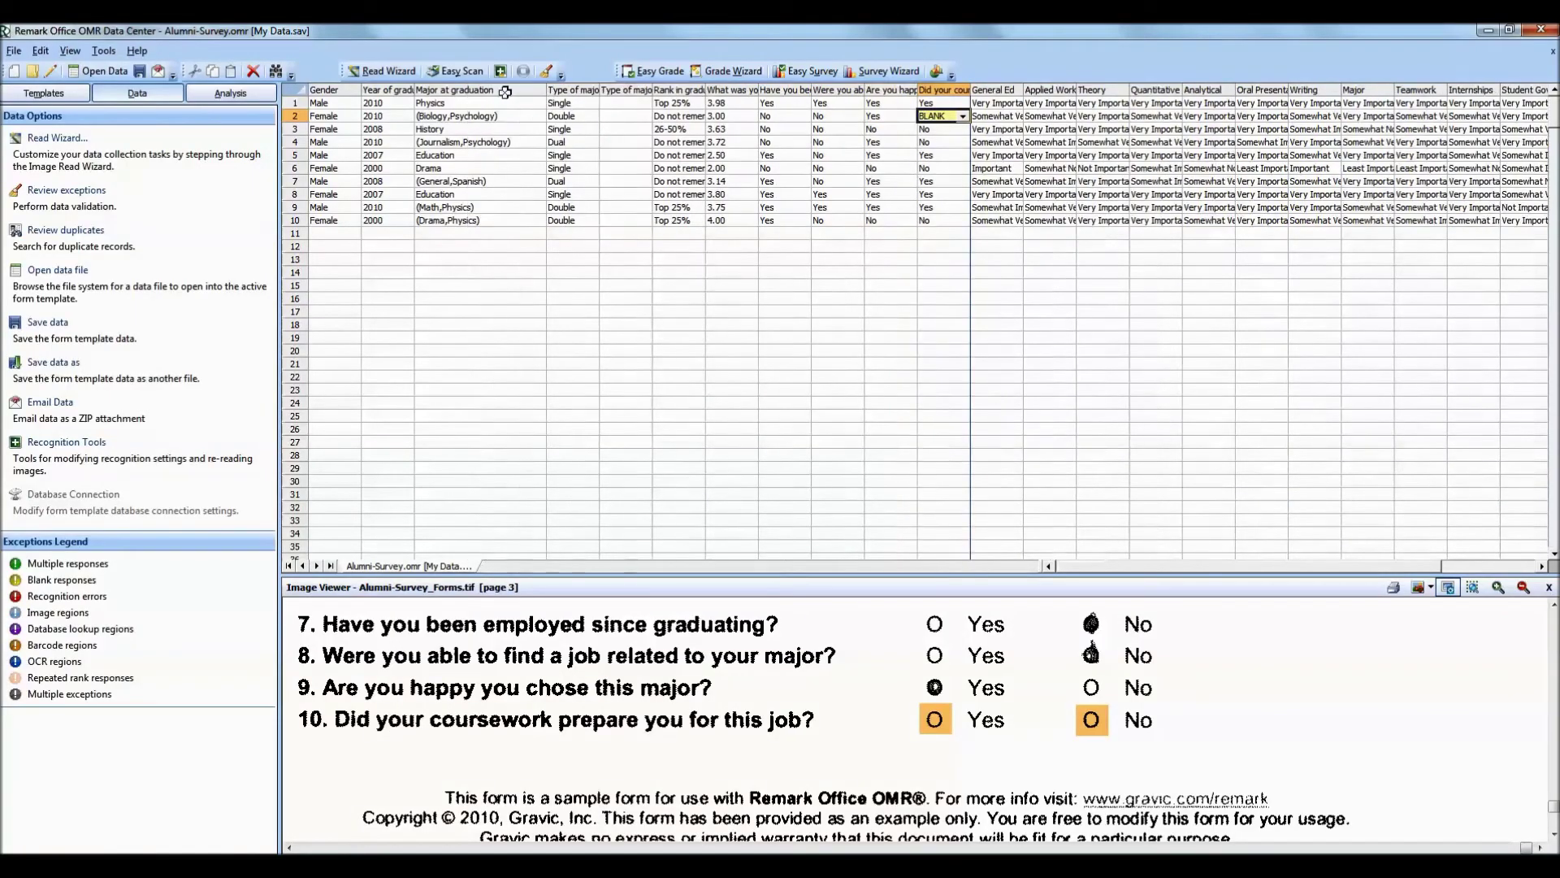
{"action": "left_click", "coordinate": [496, 91]}
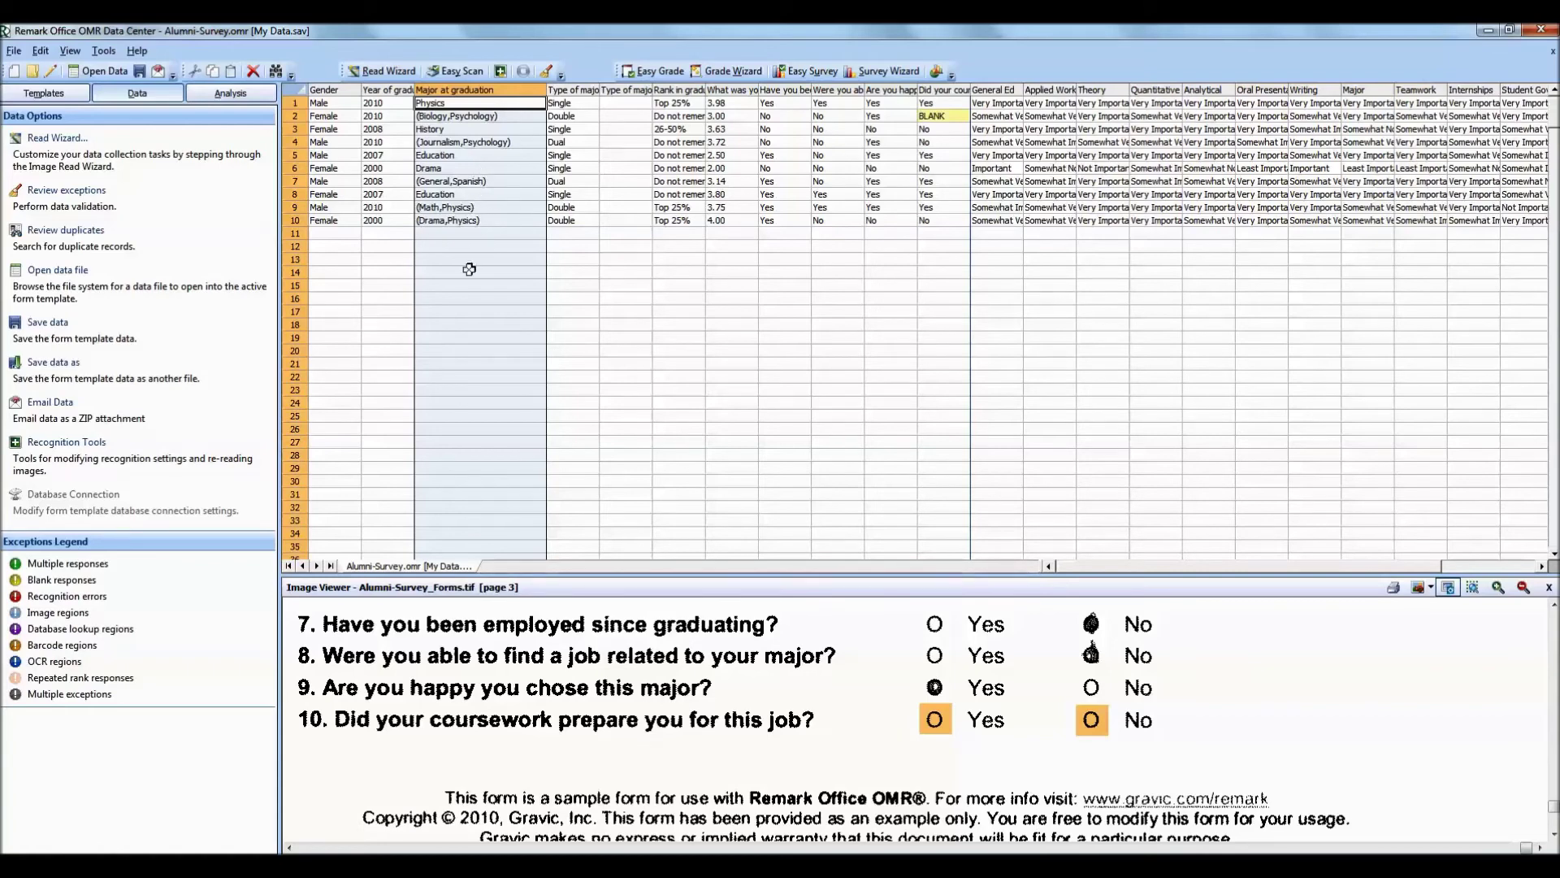
Bring My Data.sav forward and select columns Major_at_graduation_1 through _5.
{"action": "mouse_move", "coordinate": [764, 837]}
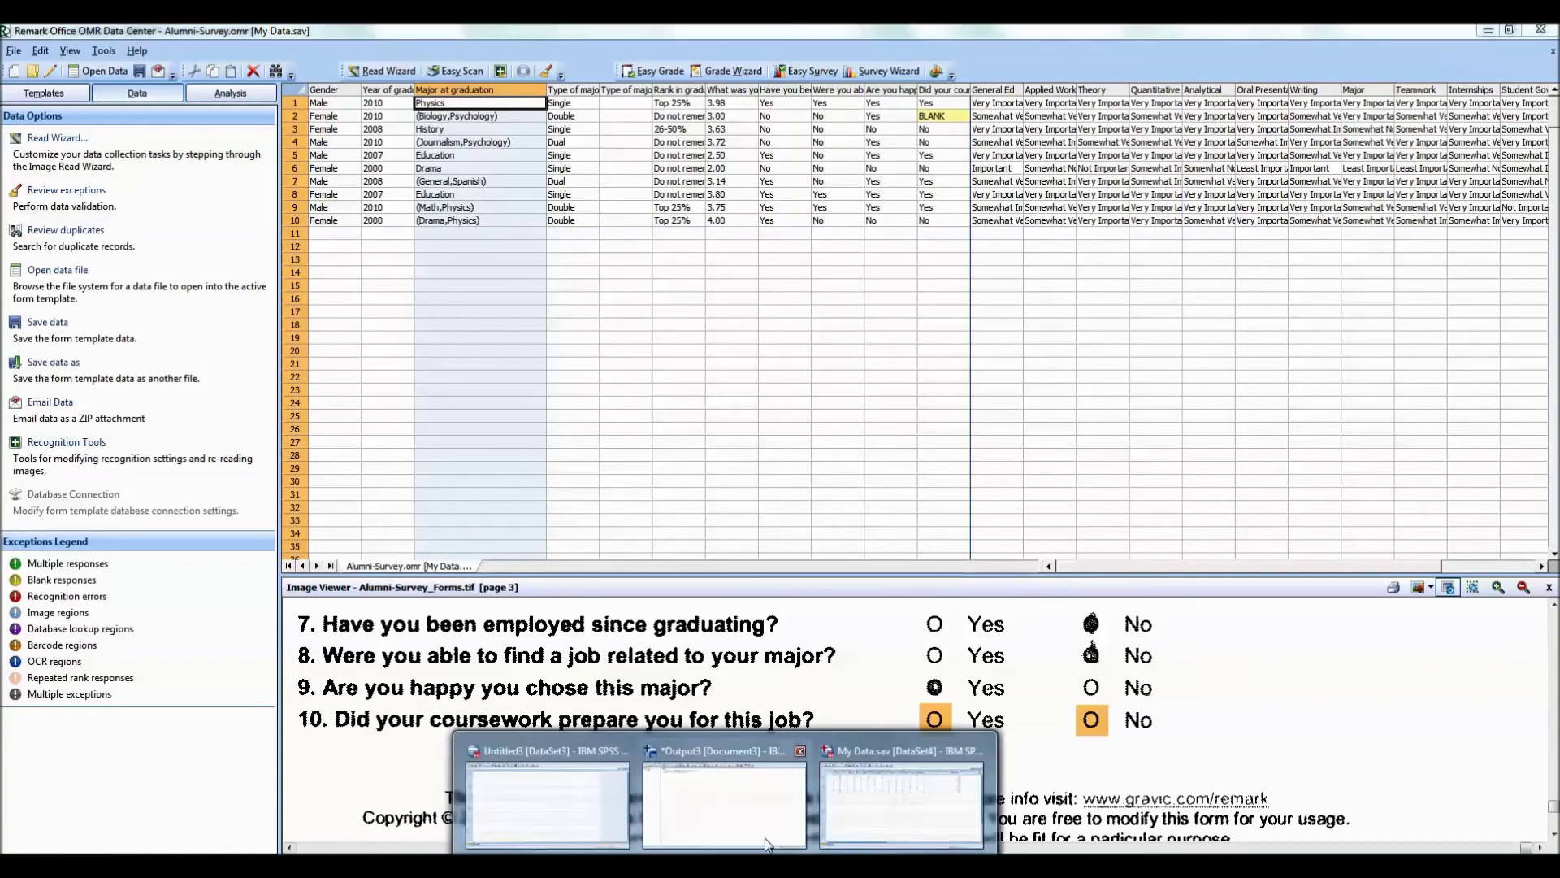
{"action": "left_click", "coordinate": [854, 776]}
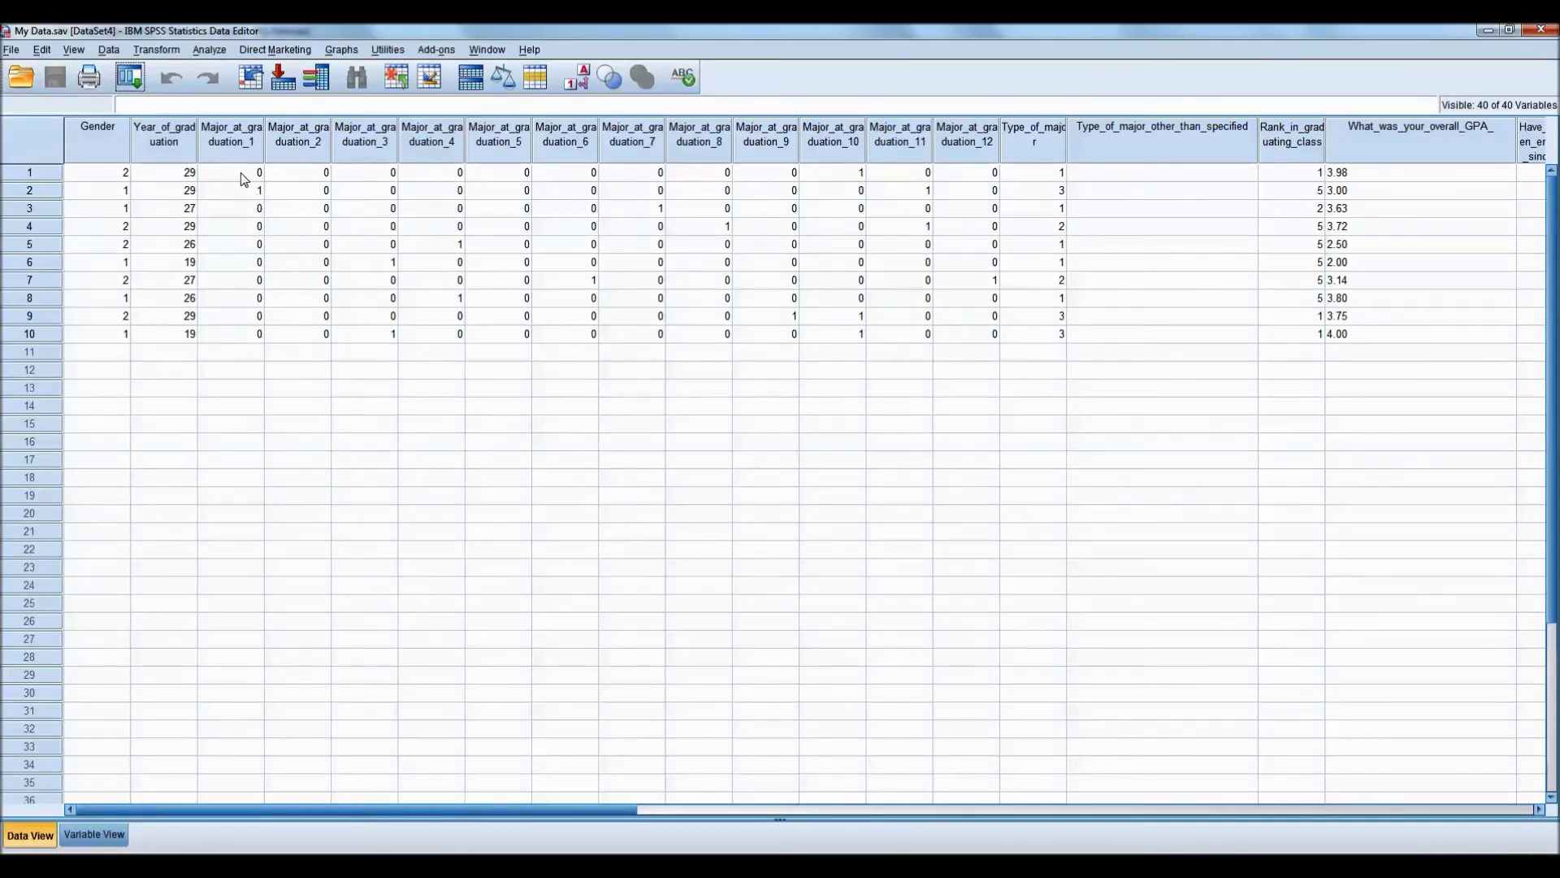
{"action": "left_click", "coordinate": [237, 149]}
{"action": "left_click", "coordinate": [319, 137]}
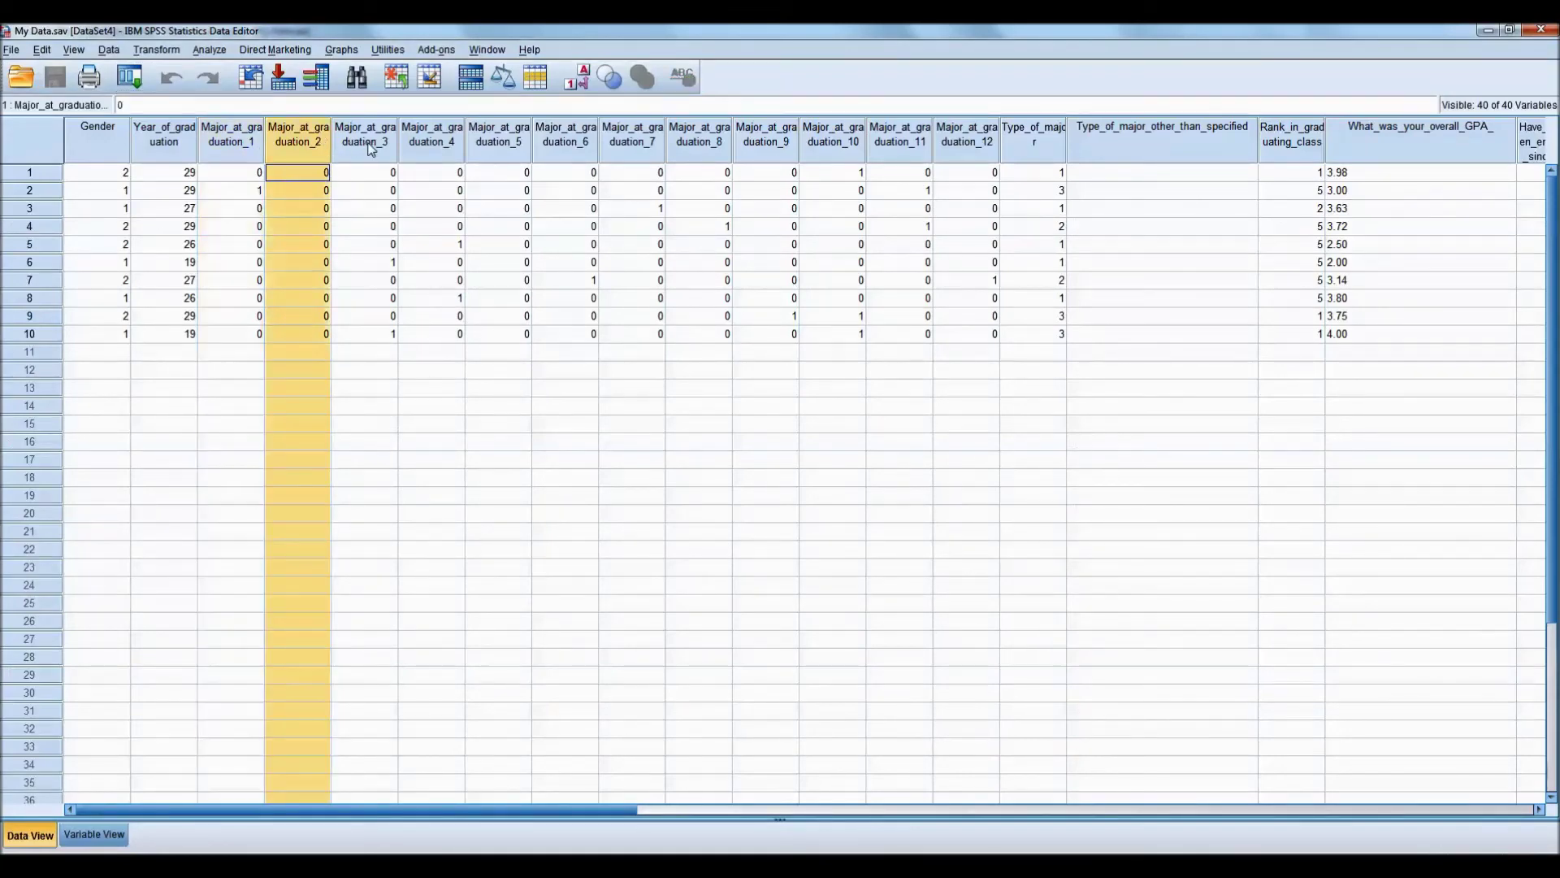
{"action": "left_click", "coordinate": [368, 143]}
{"action": "left_click", "coordinate": [439, 137]}
{"action": "left_click", "coordinate": [523, 140]}
Select Major_at_graduation_6 through _9 and check the first respondent's 0/1 values for _9 and _10.
{"action": "left_click", "coordinate": [571, 137]}
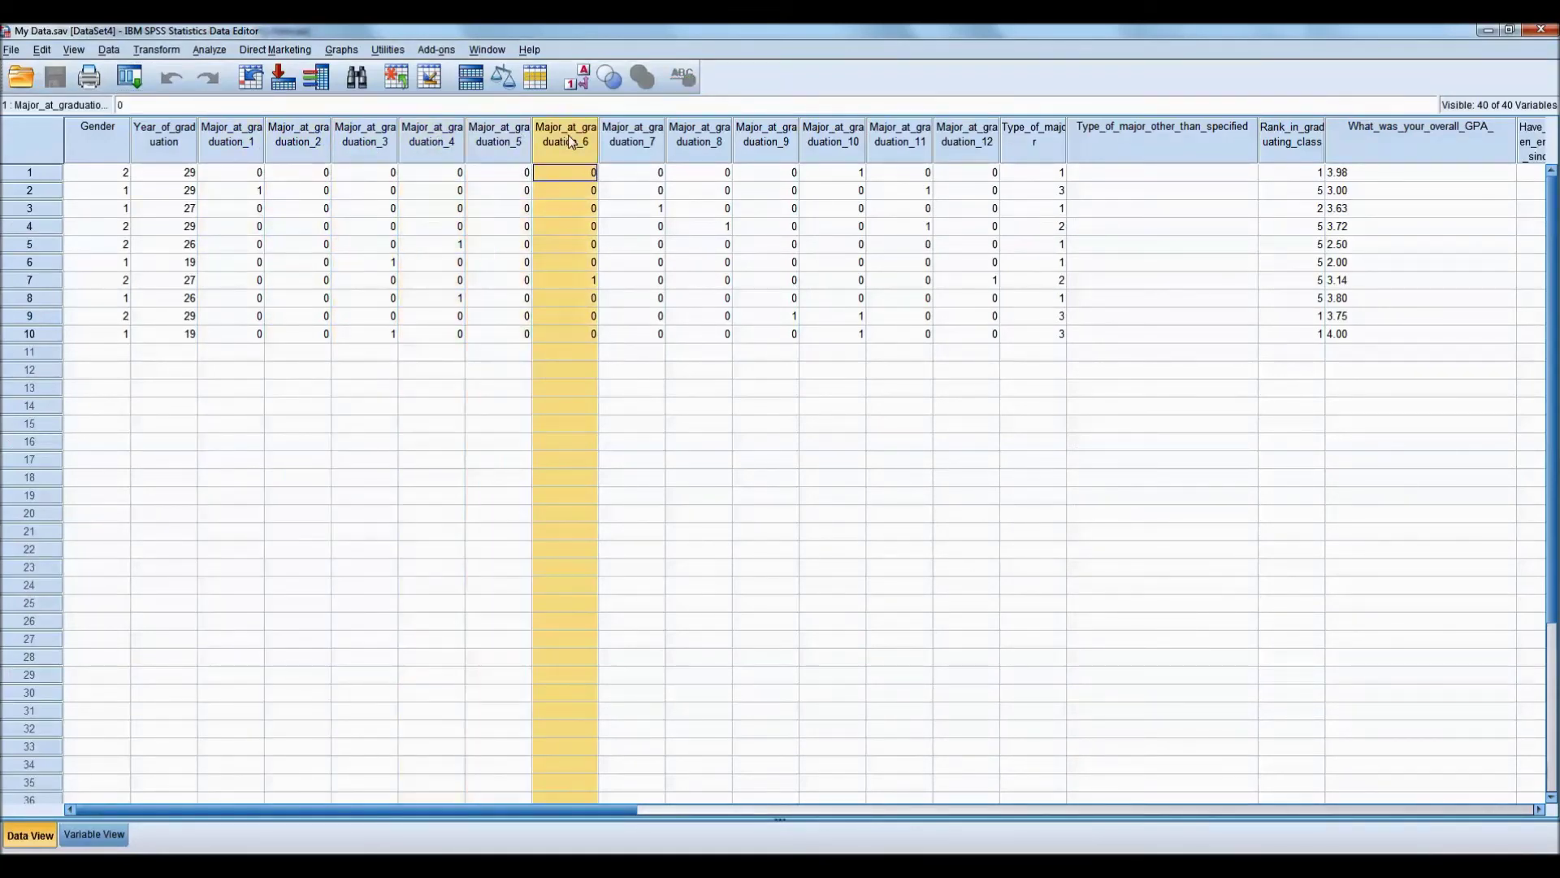
{"action": "left_click", "coordinate": [624, 151]}
{"action": "left_click", "coordinate": [702, 148]}
{"action": "left_click", "coordinate": [779, 143]}
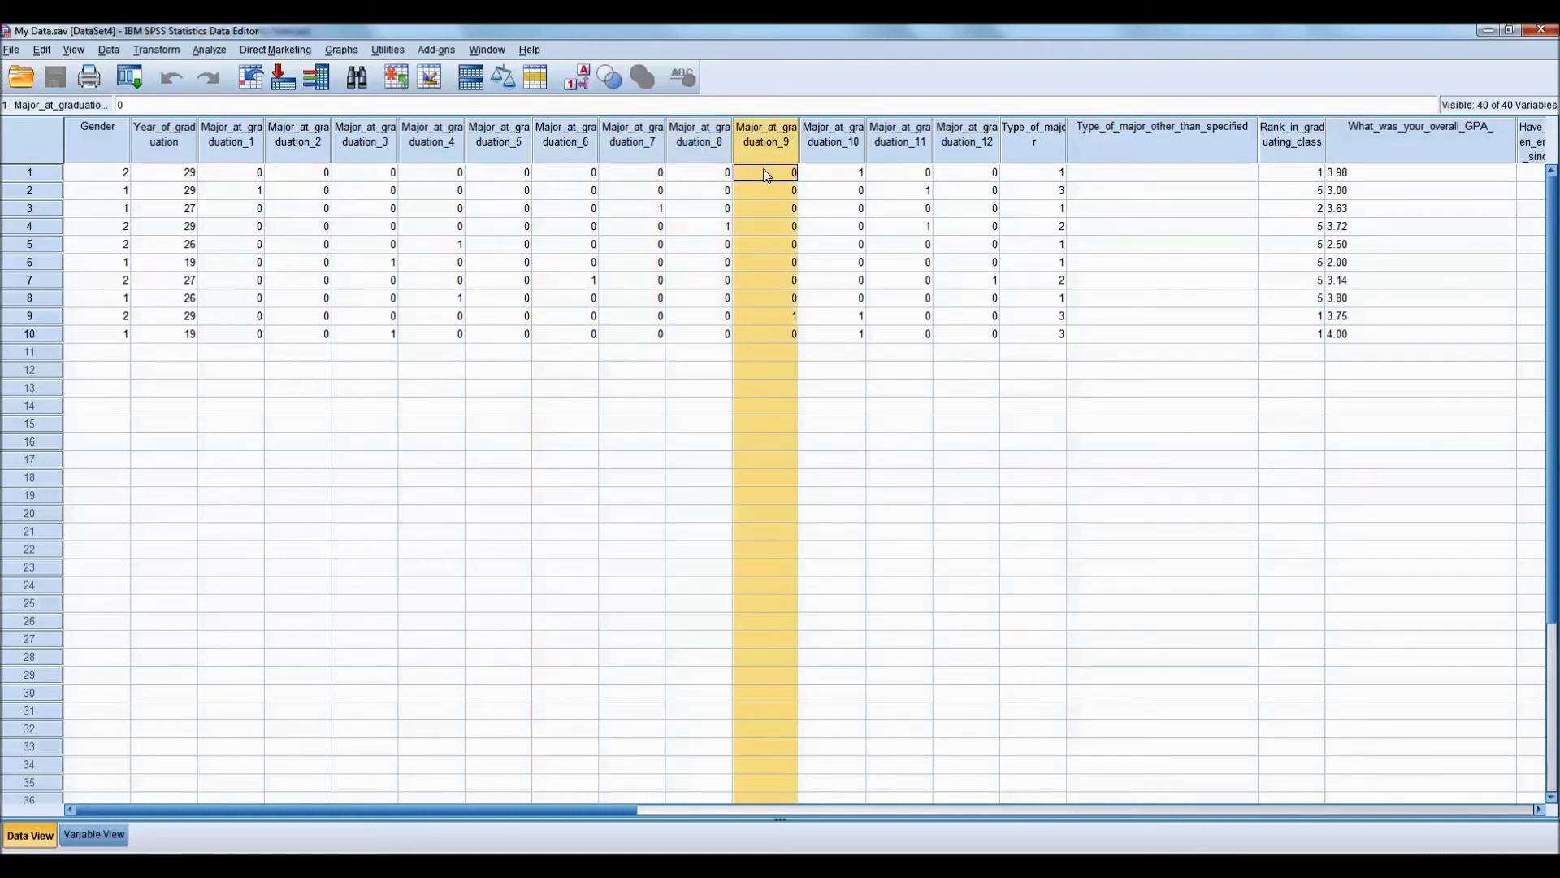
{"action": "left_click", "coordinate": [763, 171]}
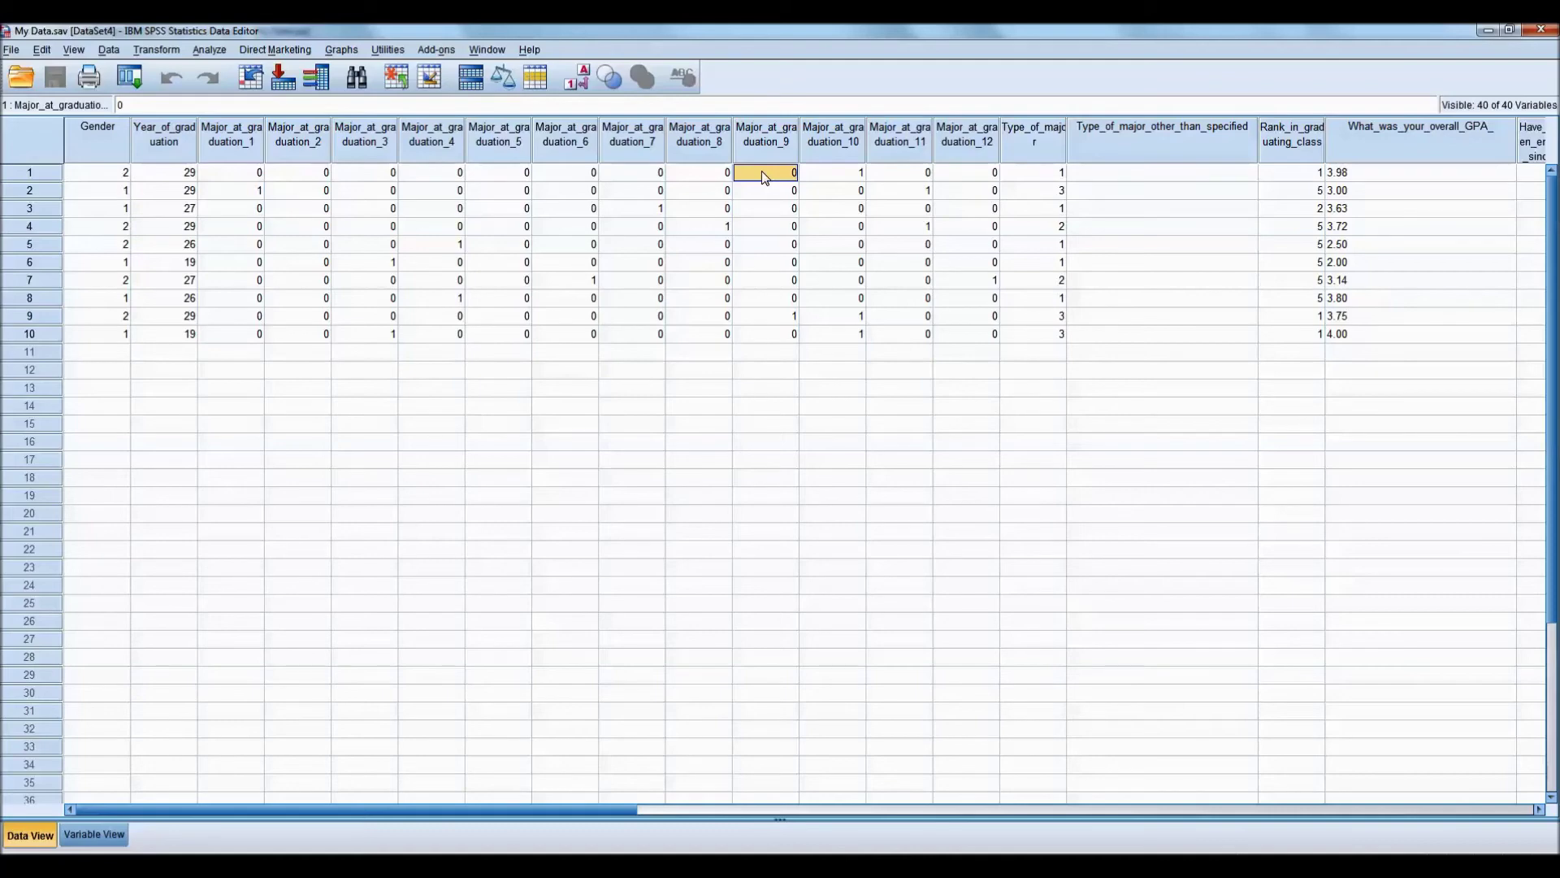
{"action": "left_click", "coordinate": [820, 179]}
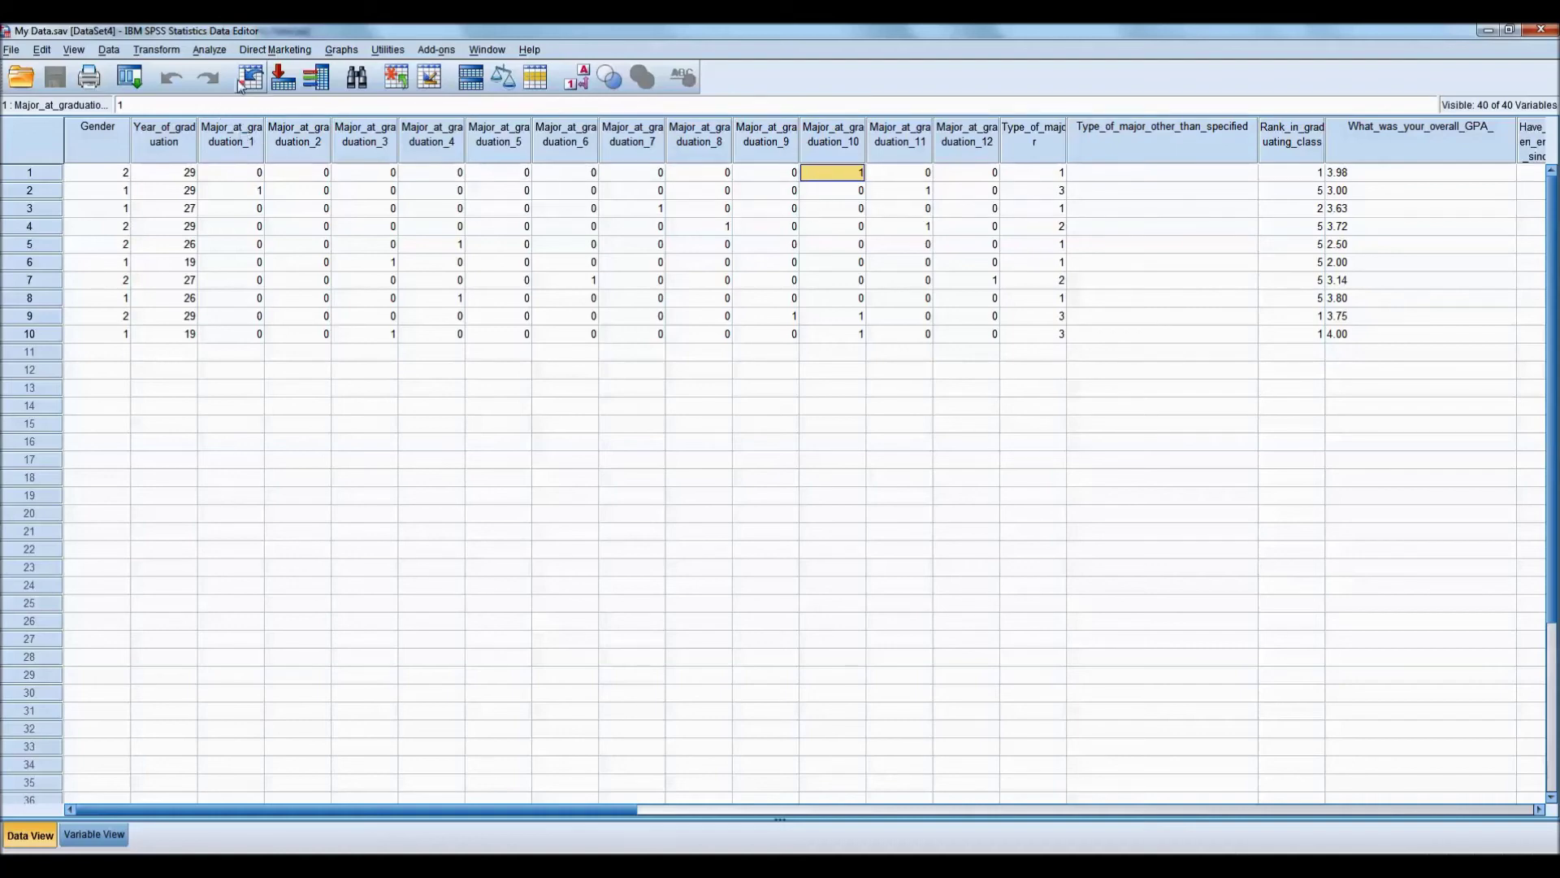
{"action": "left_click", "coordinate": [213, 52]}
Move the twelve Major_at_graduation variables, Biology through Spanish, into a new multiple-response set.
{"action": "mouse_move", "coordinate": [312, 390]}
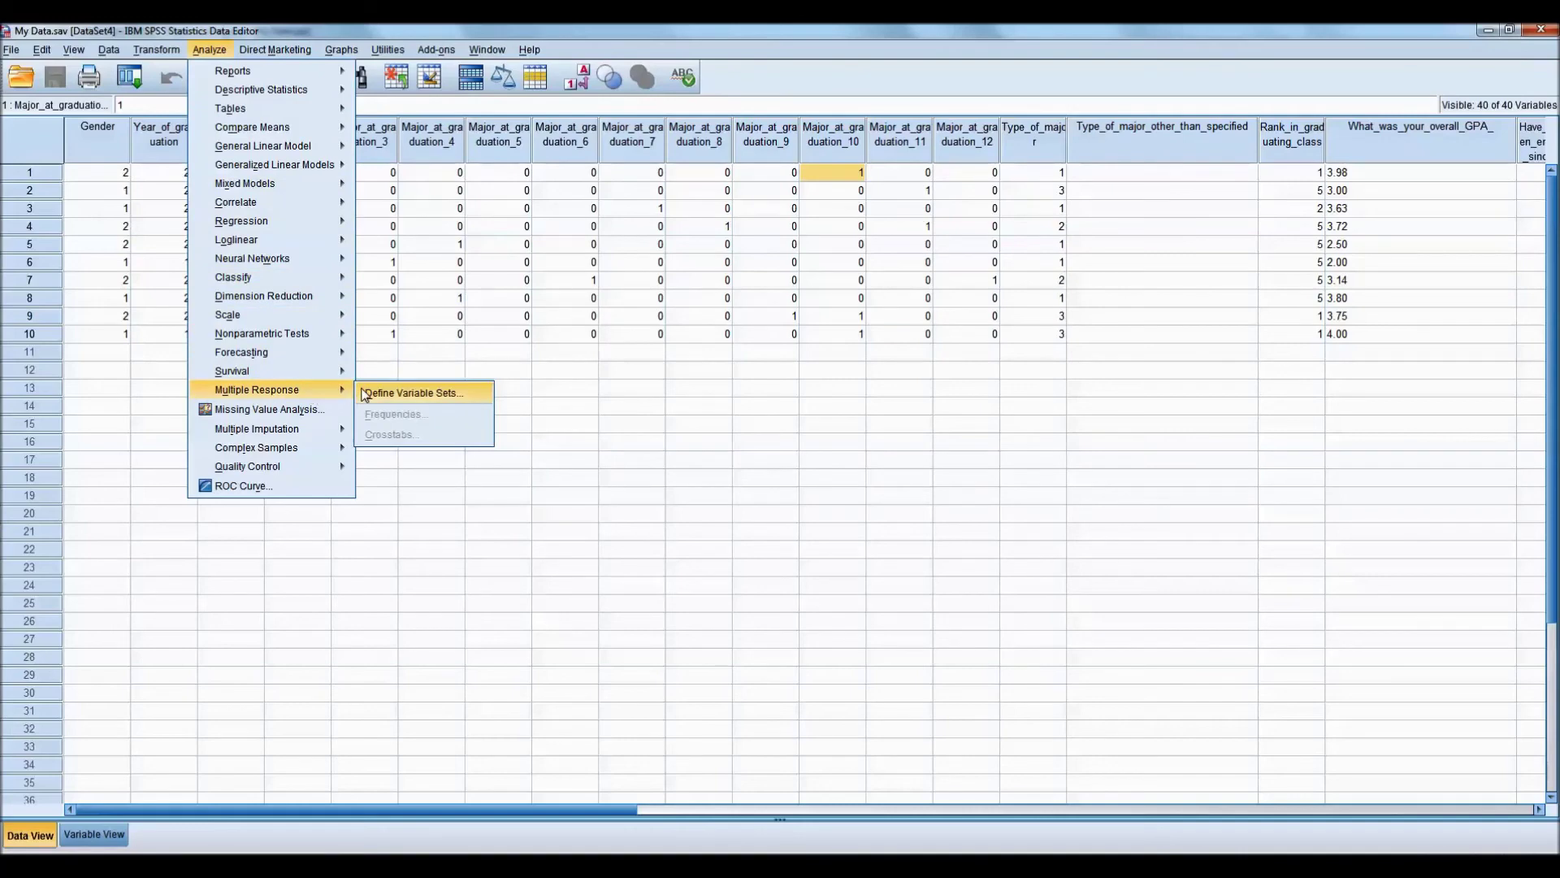
{"action": "left_click", "coordinate": [364, 395]}
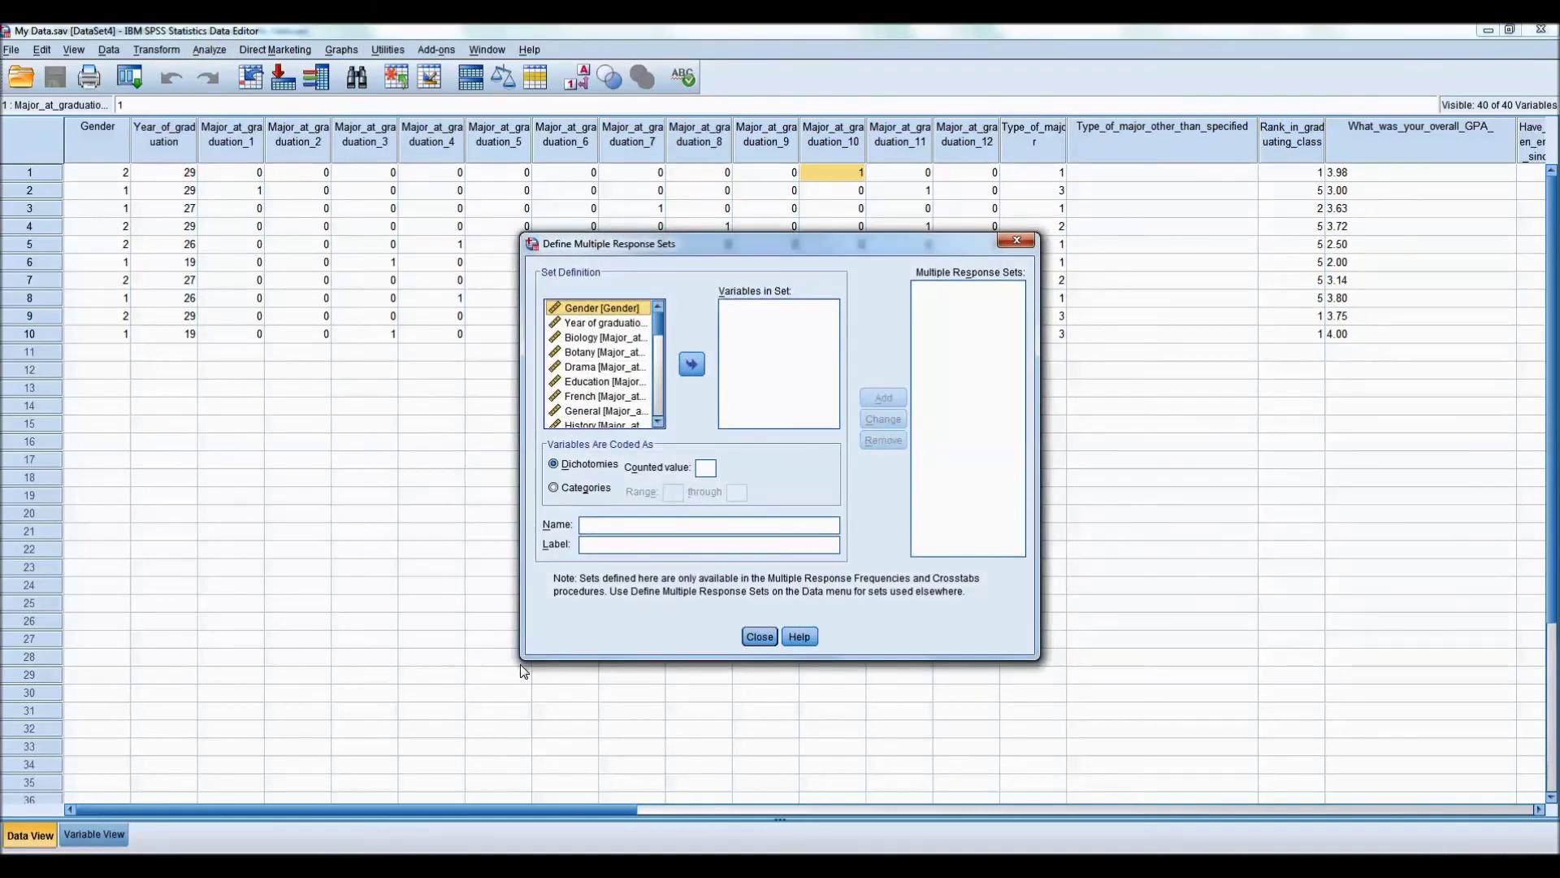
{"action": "left_click_drag", "start_coordinate": [521, 661], "coordinate": [205, 821]}
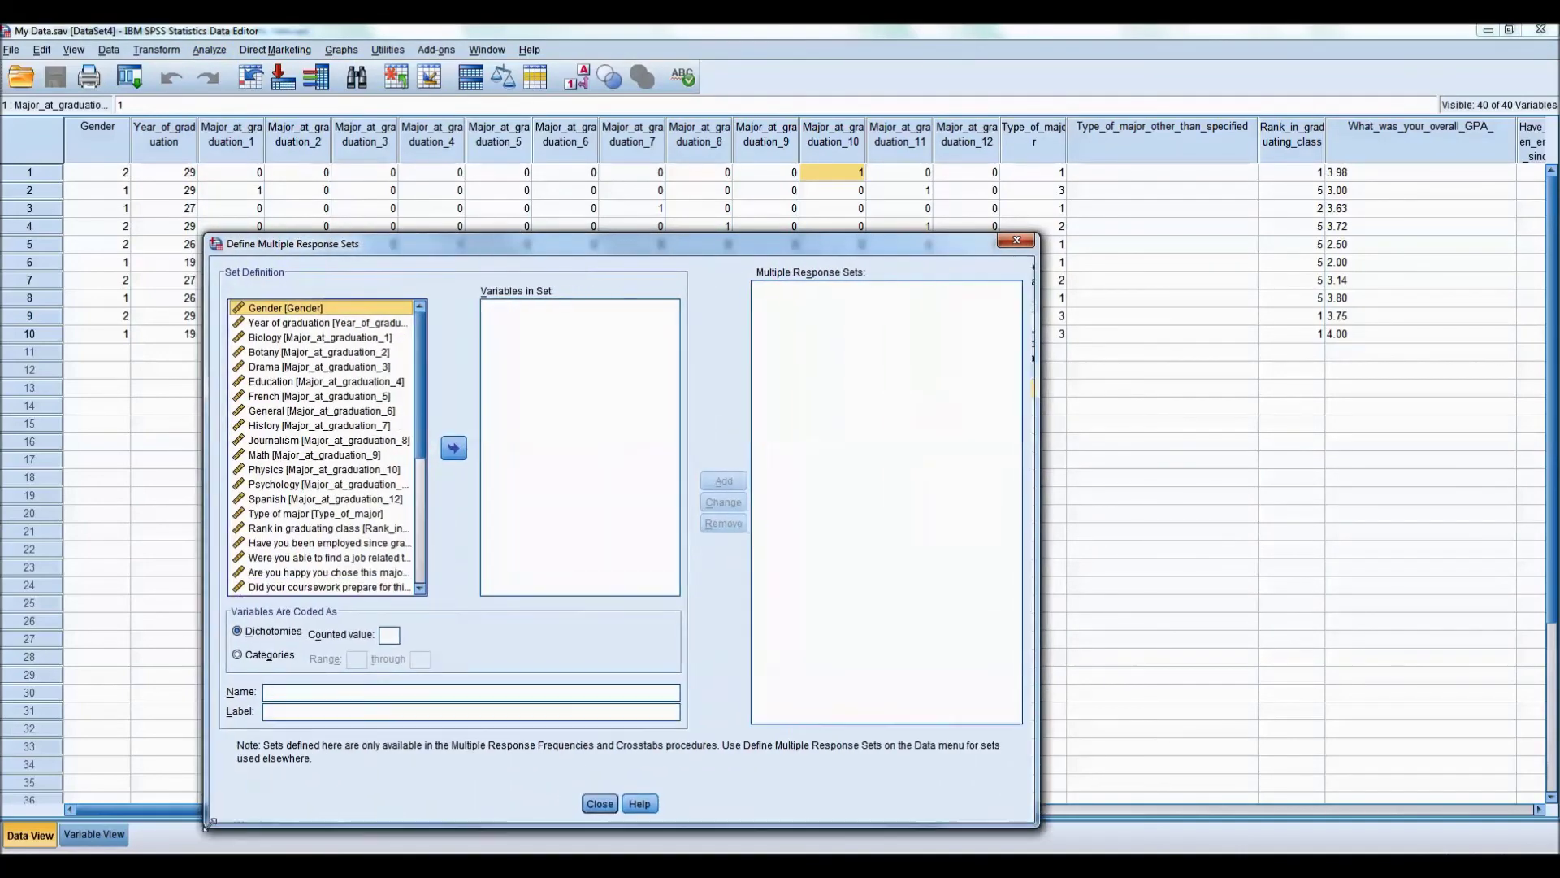
{"action": "left_click", "coordinate": [343, 339]}
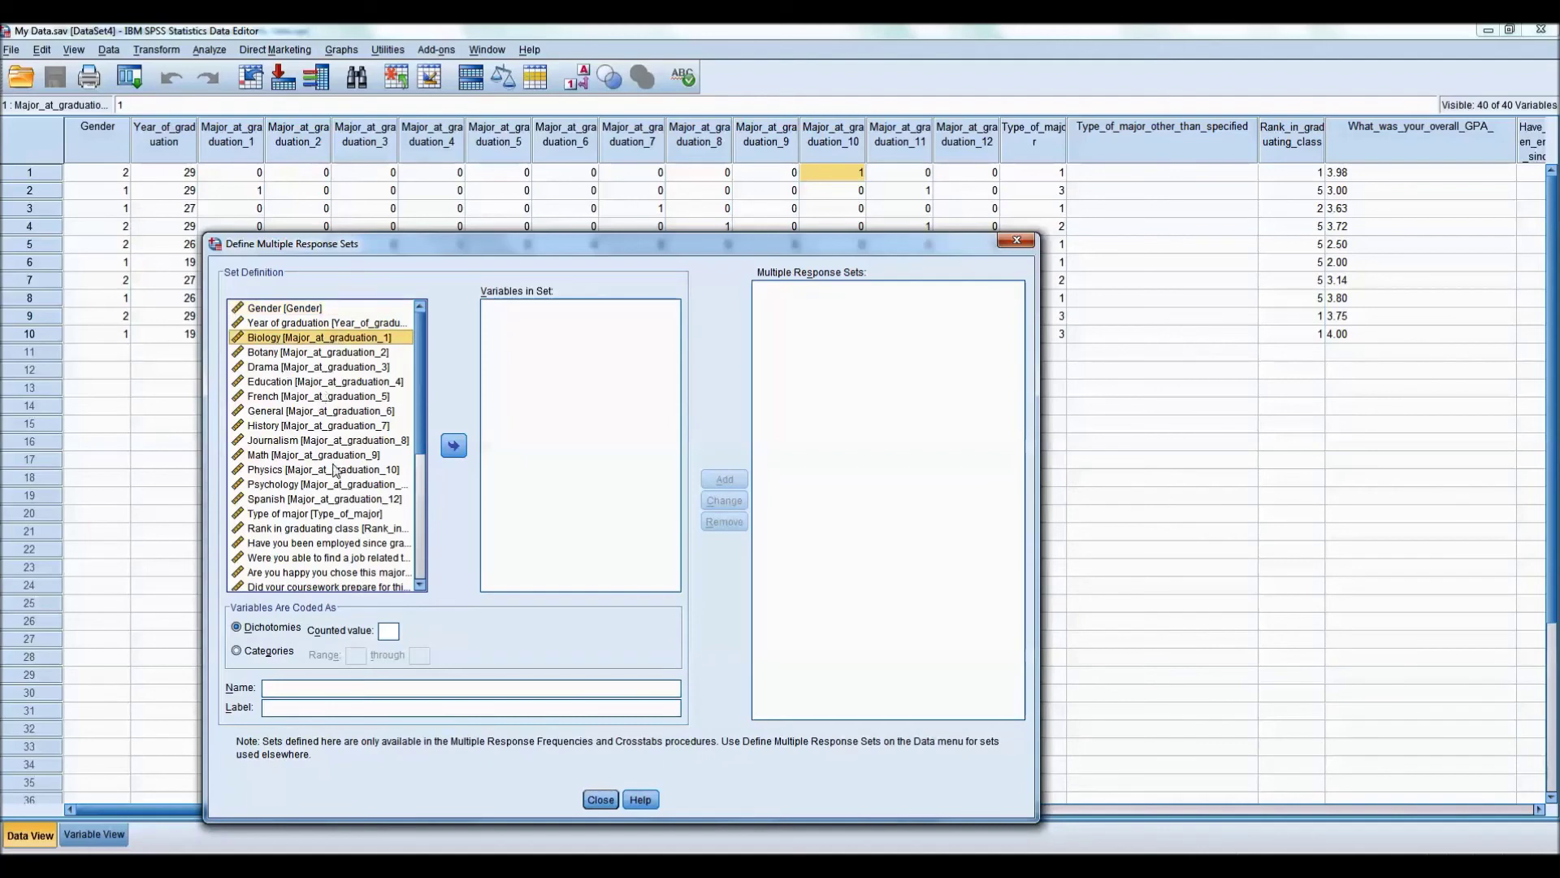
{"action": "left_click", "coordinate": [328, 499], "text": "shift"}
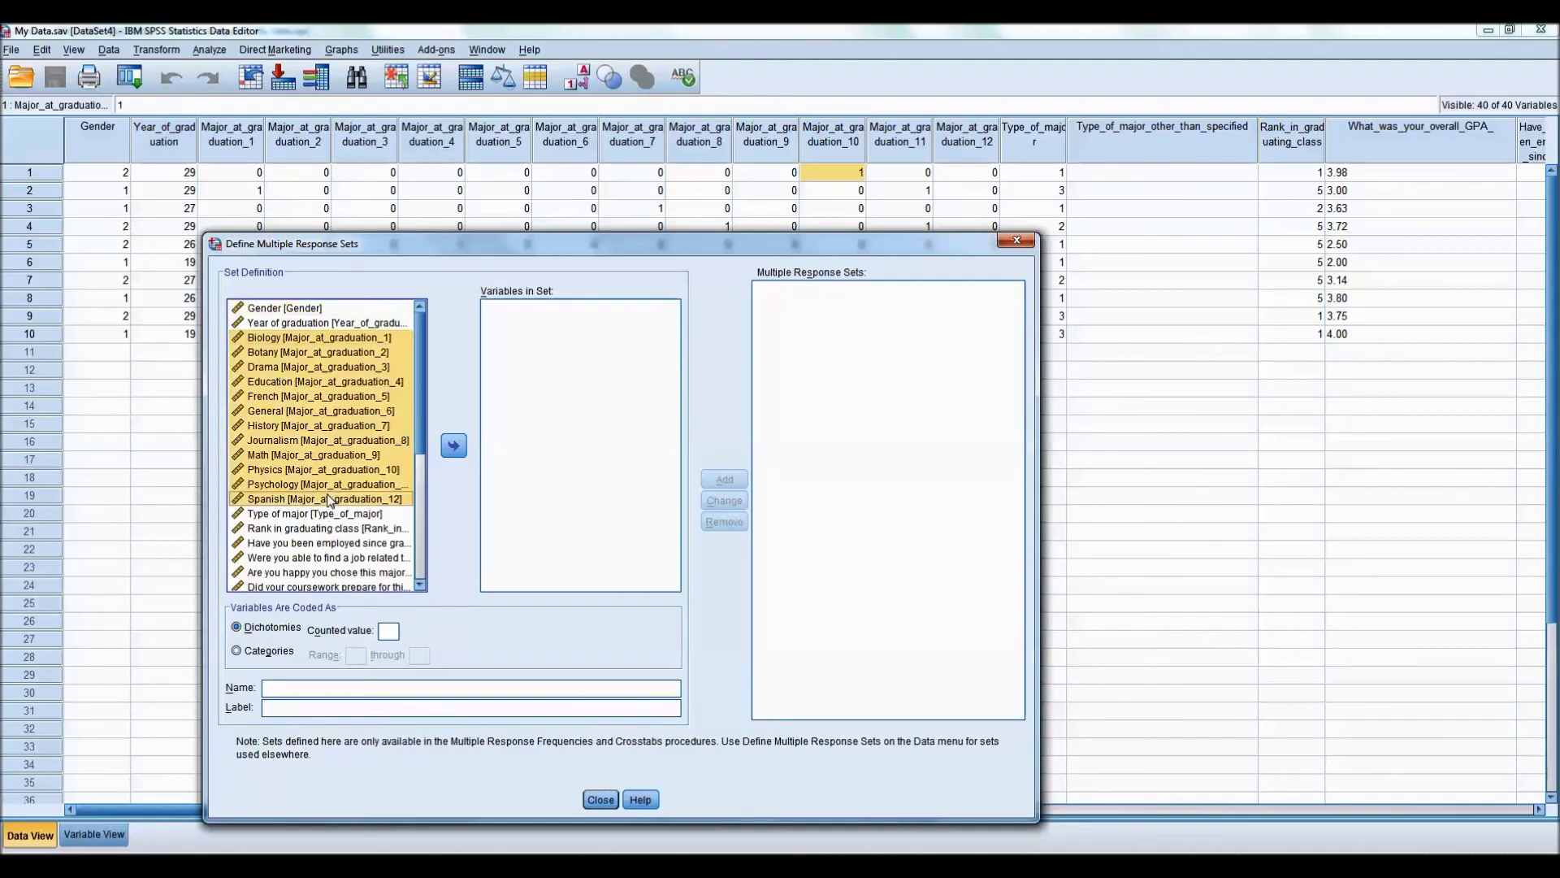
{"action": "left_click", "coordinate": [454, 445]}
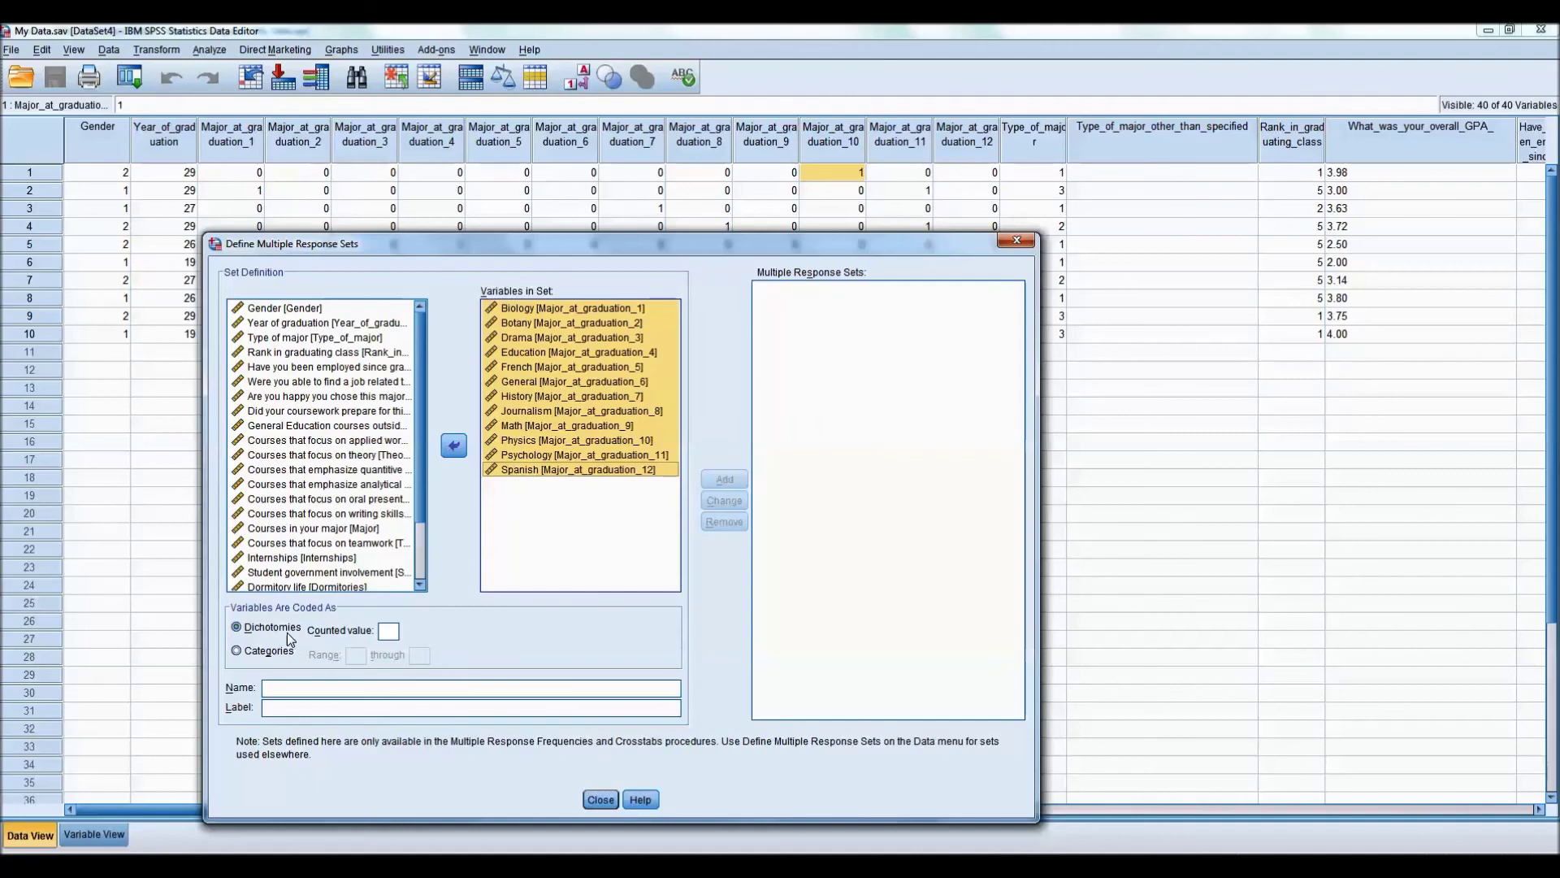
Count dichotomy value 1, name the set Major, and add it as $Major.
{"action": "left_click", "coordinate": [388, 631]}
{"action": "type", "text": "1"}
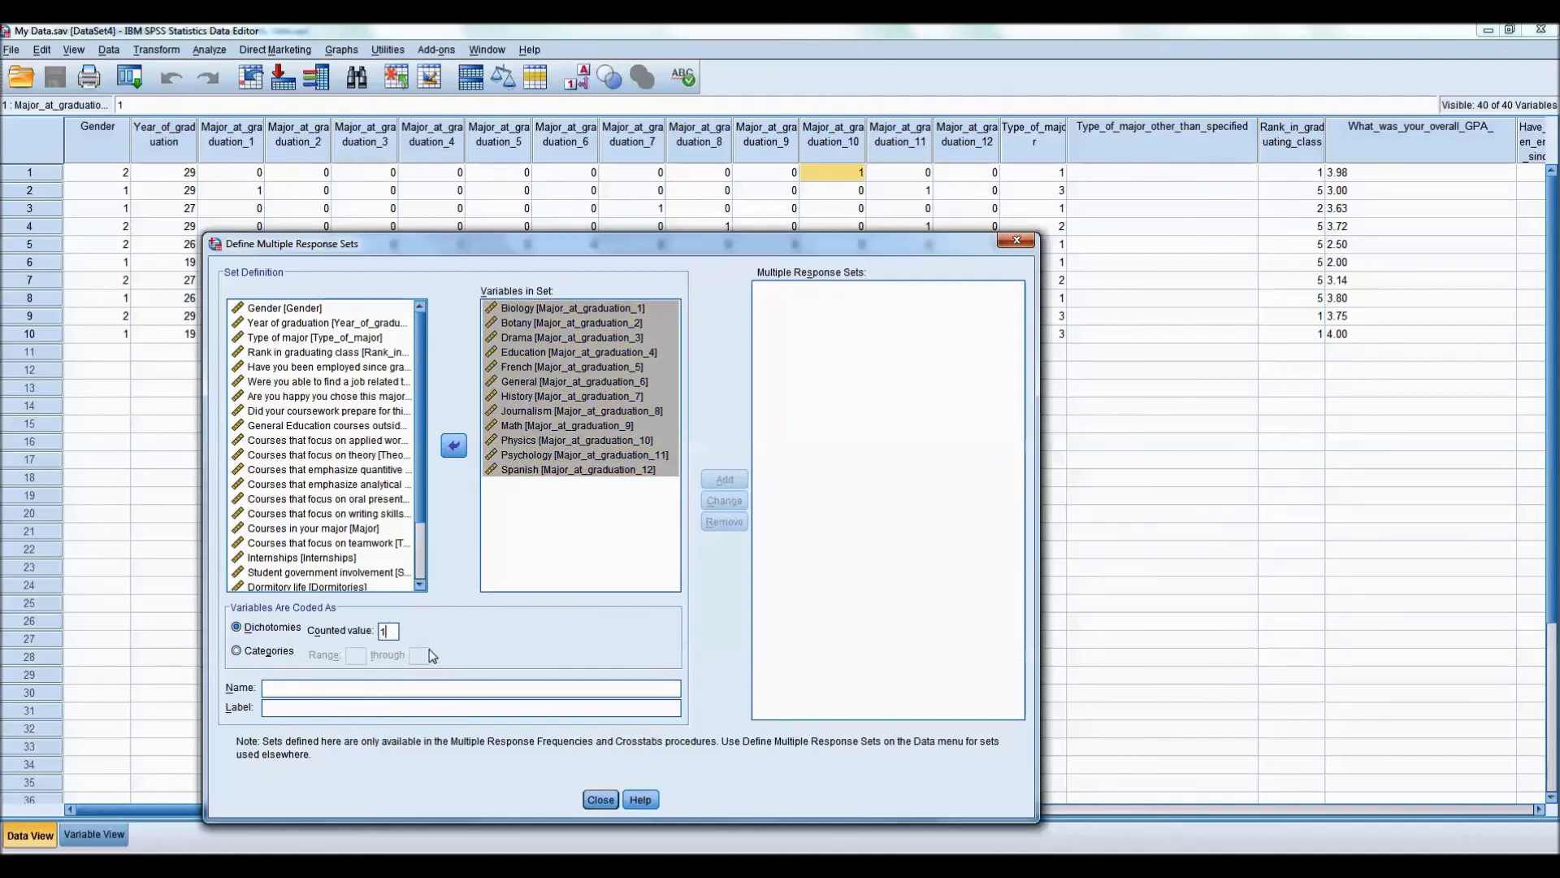
{"action": "left_click", "coordinate": [313, 691]}
{"action": "type", "text": "Major"}
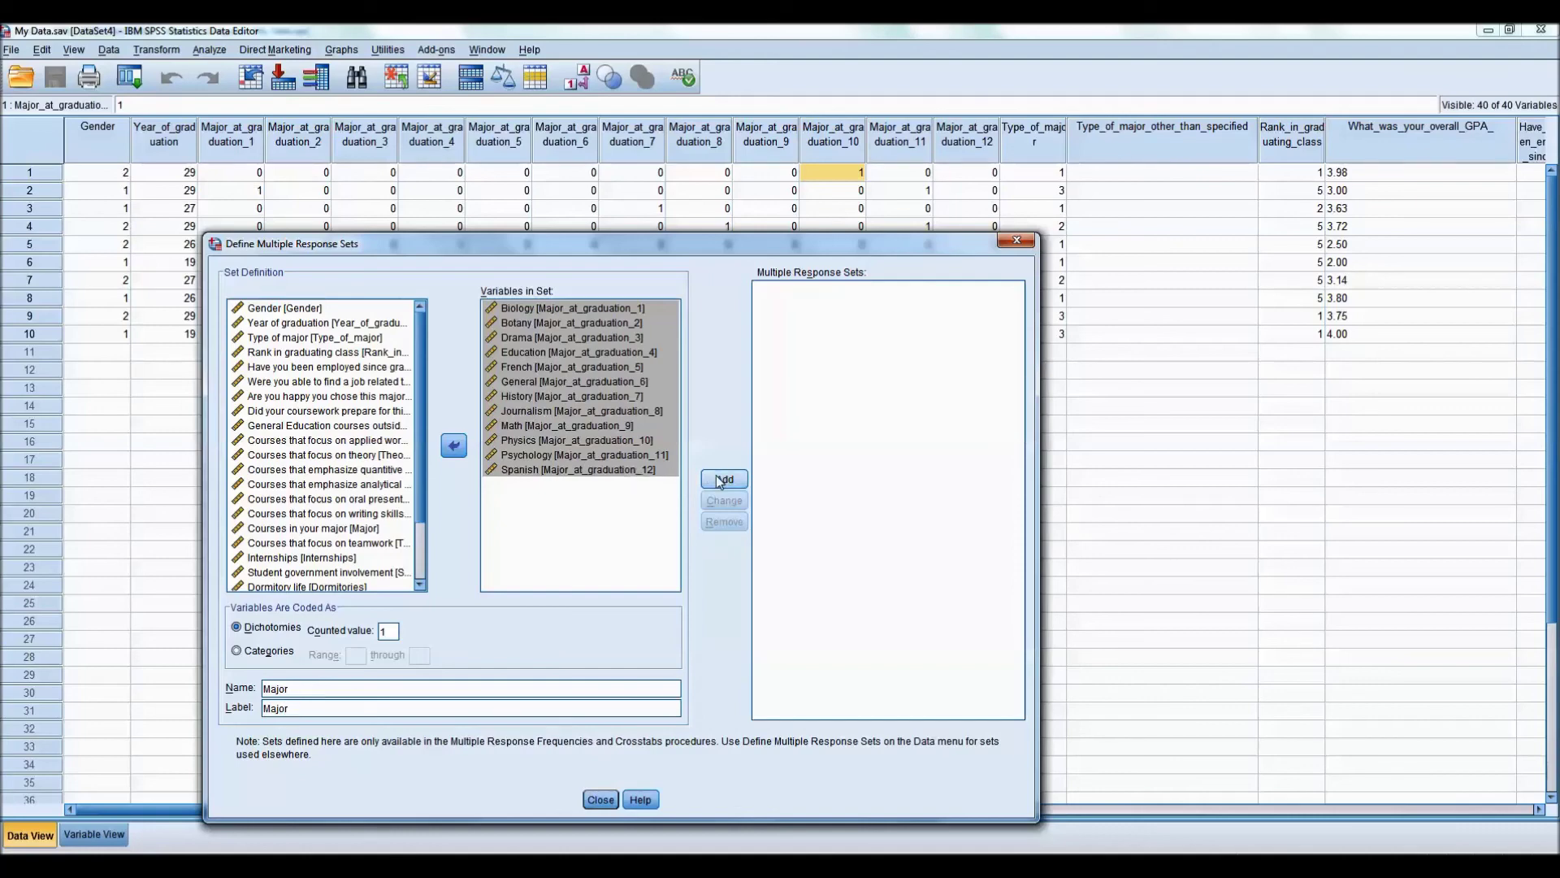
{"action": "left_click", "coordinate": [717, 477]}
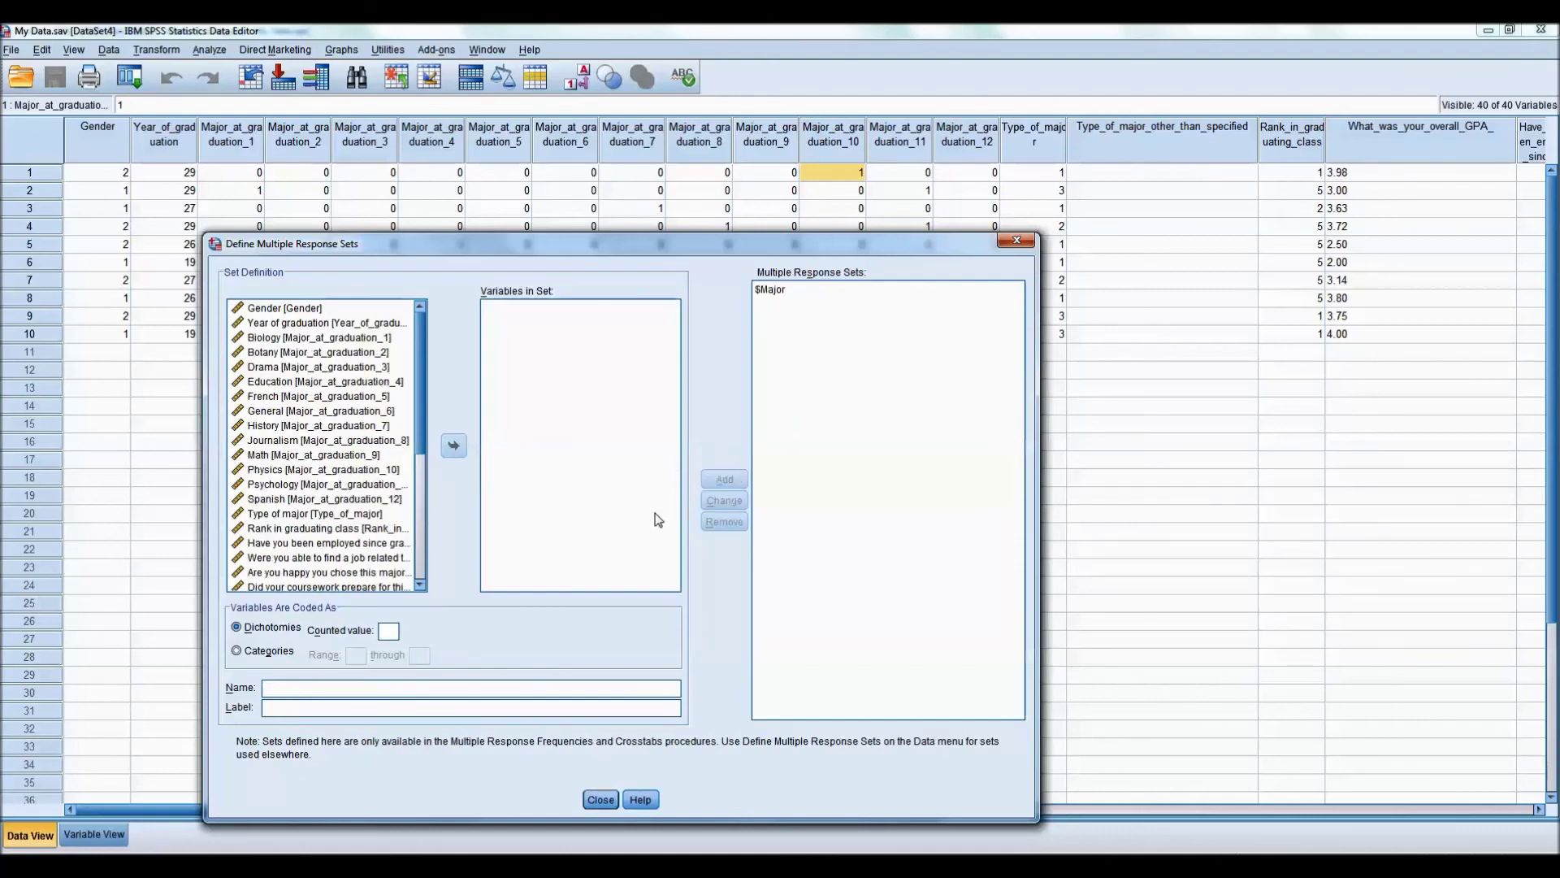
{"action": "left_click", "coordinate": [601, 800]}
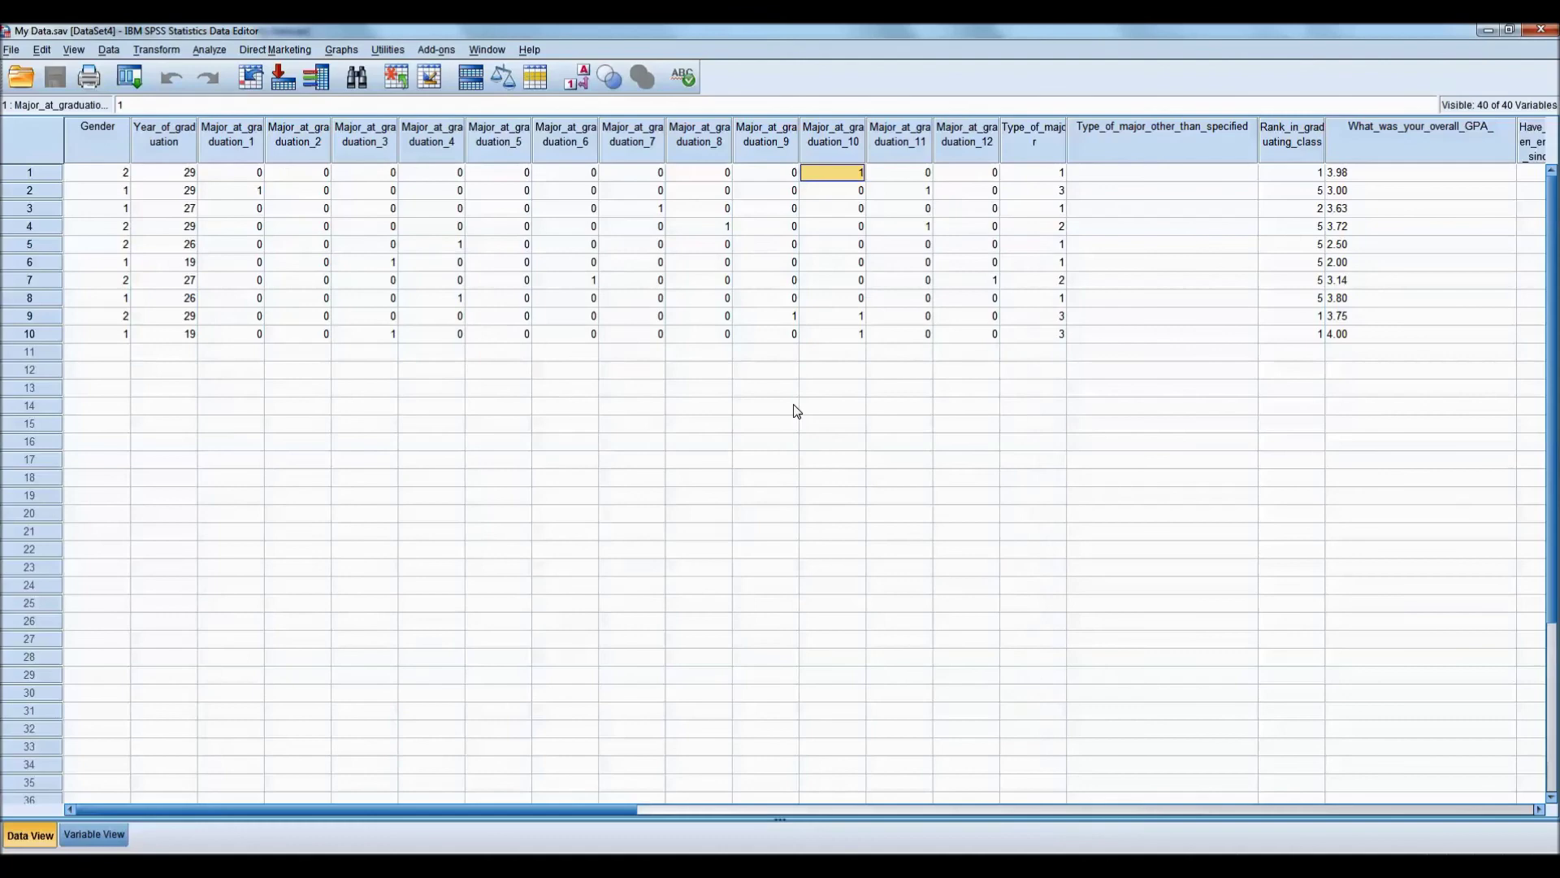
Move $Major into the tables list of Multiple Response Frequencies.
{"action": "left_click", "coordinate": [209, 50]}
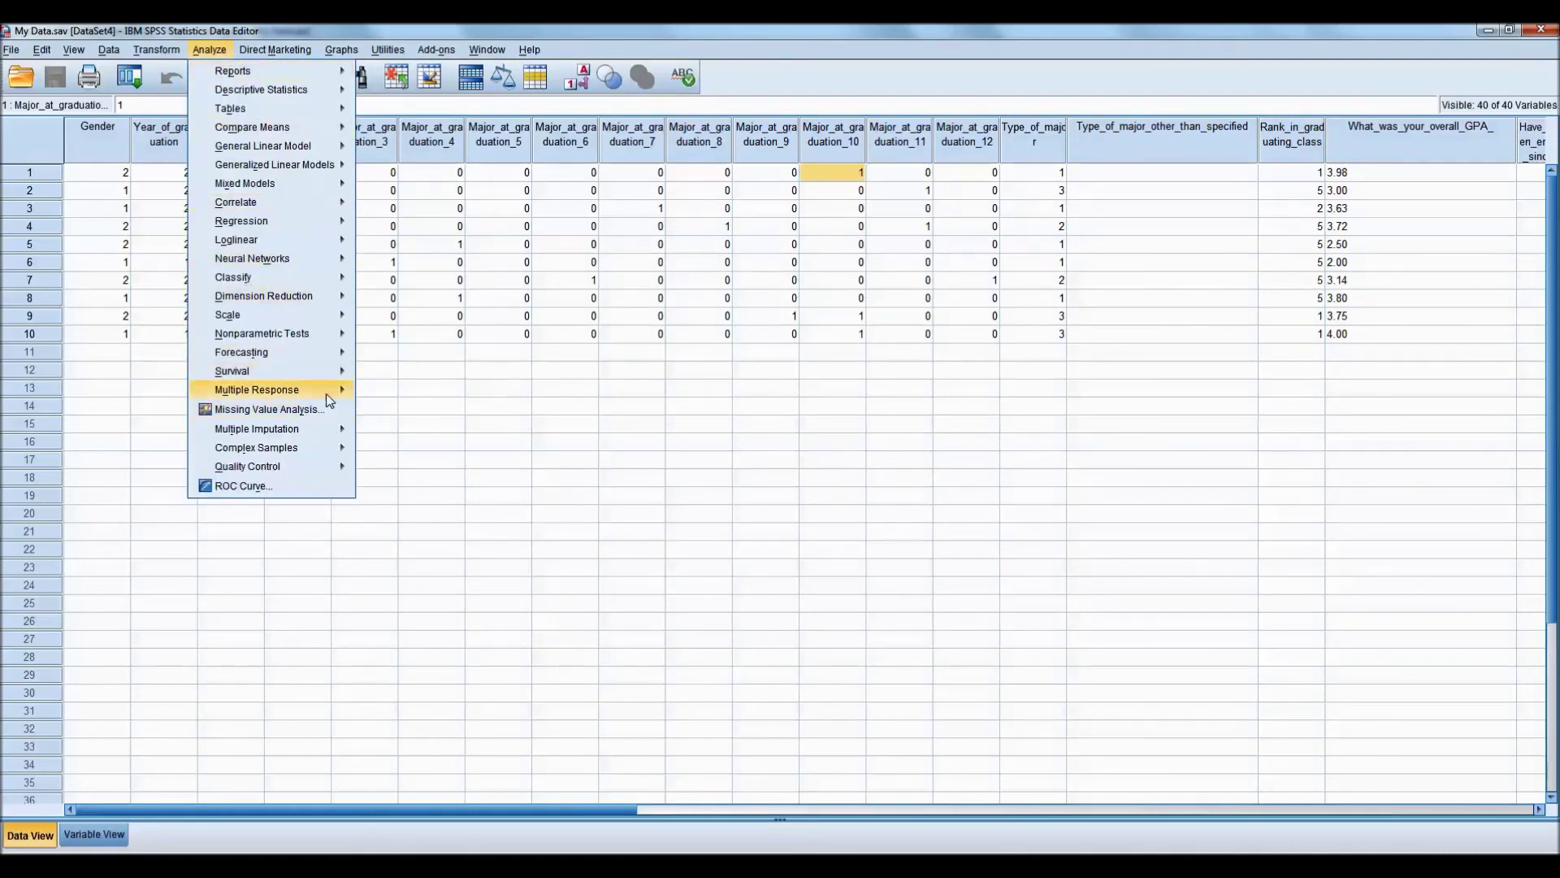
{"action": "mouse_move", "coordinate": [329, 396]}
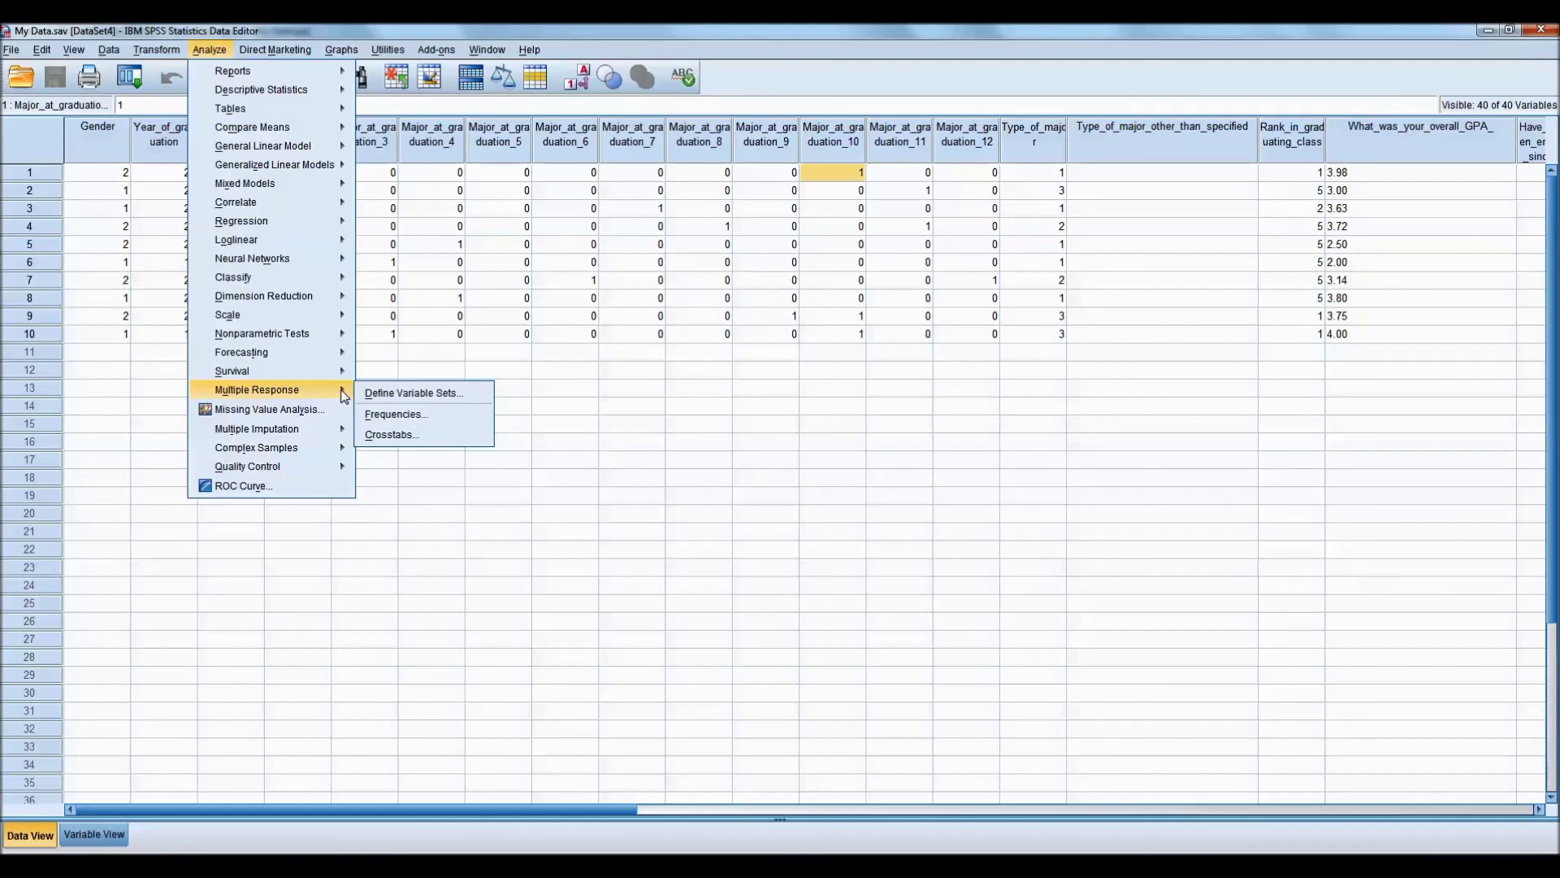
{"action": "left_click", "coordinate": [381, 416]}
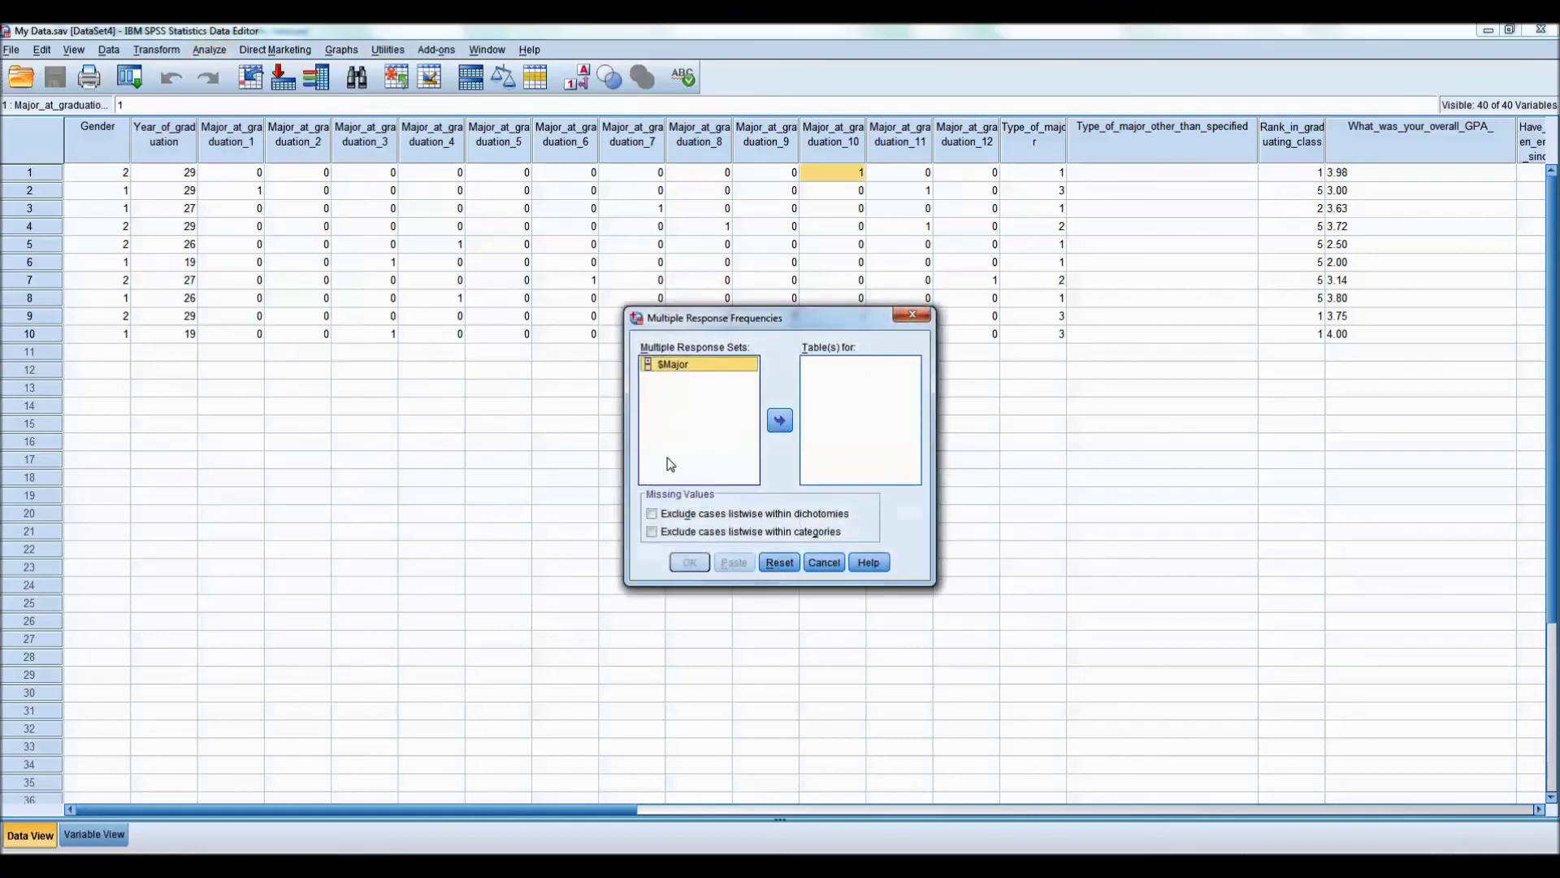
{"action": "left_click", "coordinate": [779, 421]}
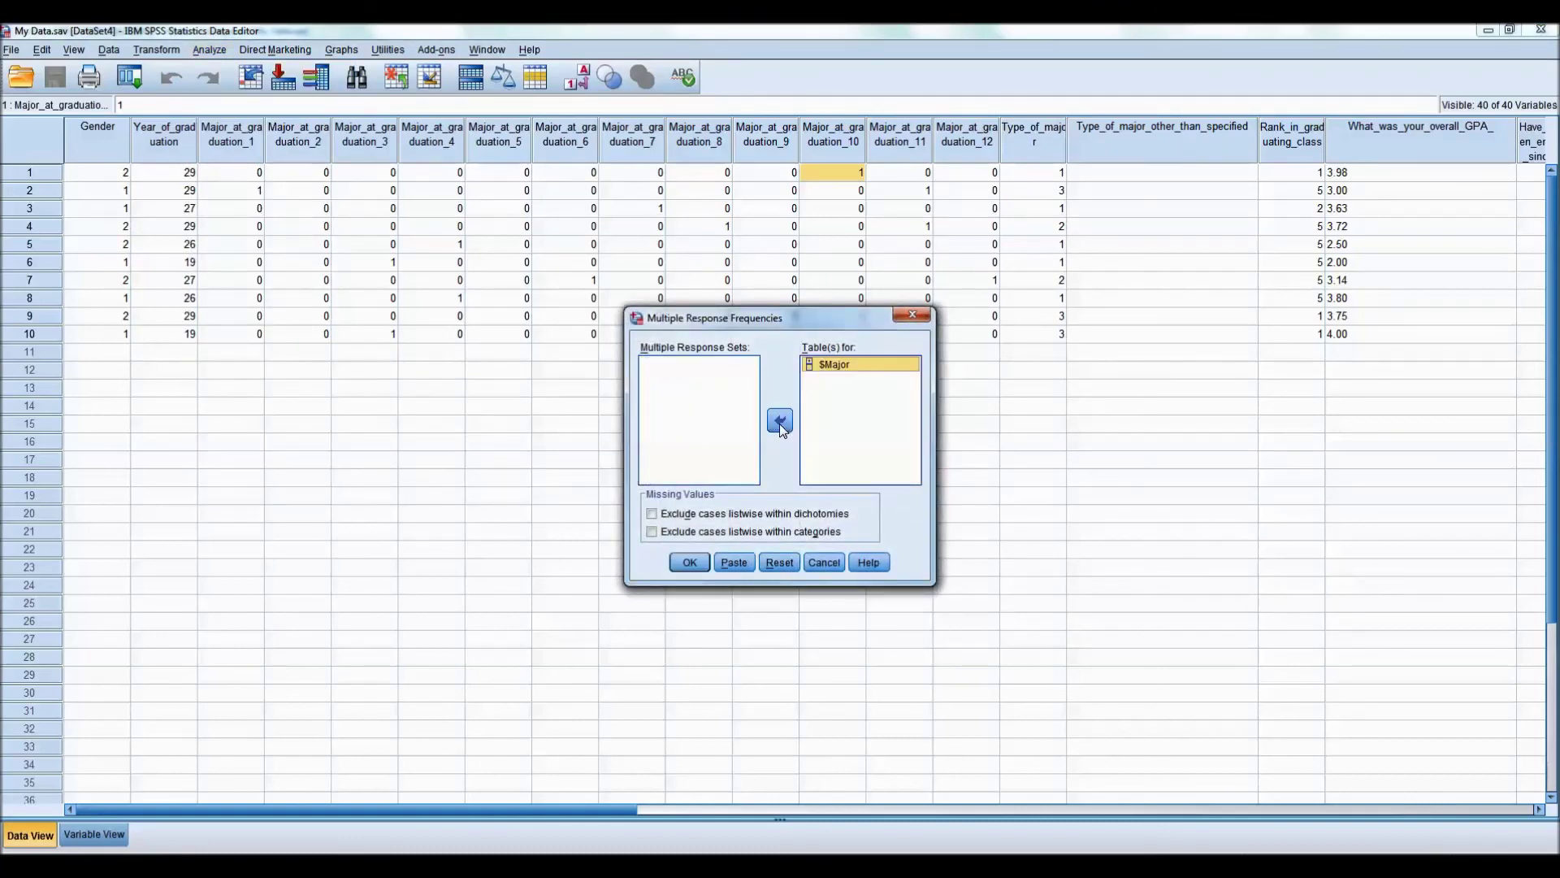